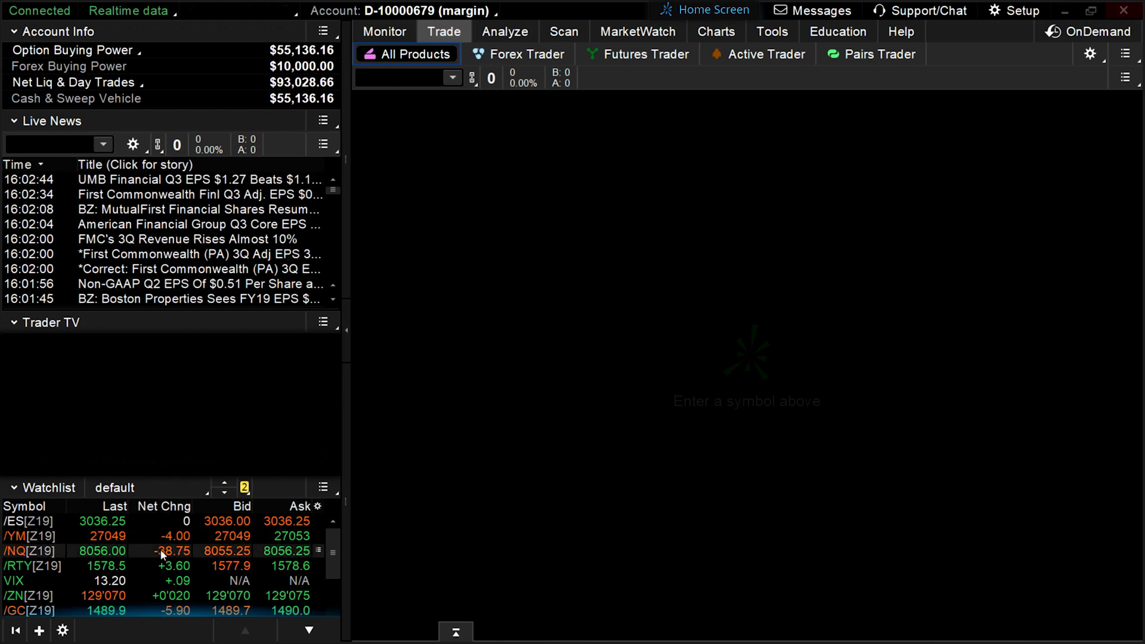
# Step: Browse the Analyze, Scan and MarketWatch pages, then return to the Trade page
pyautogui.click(486, 39)
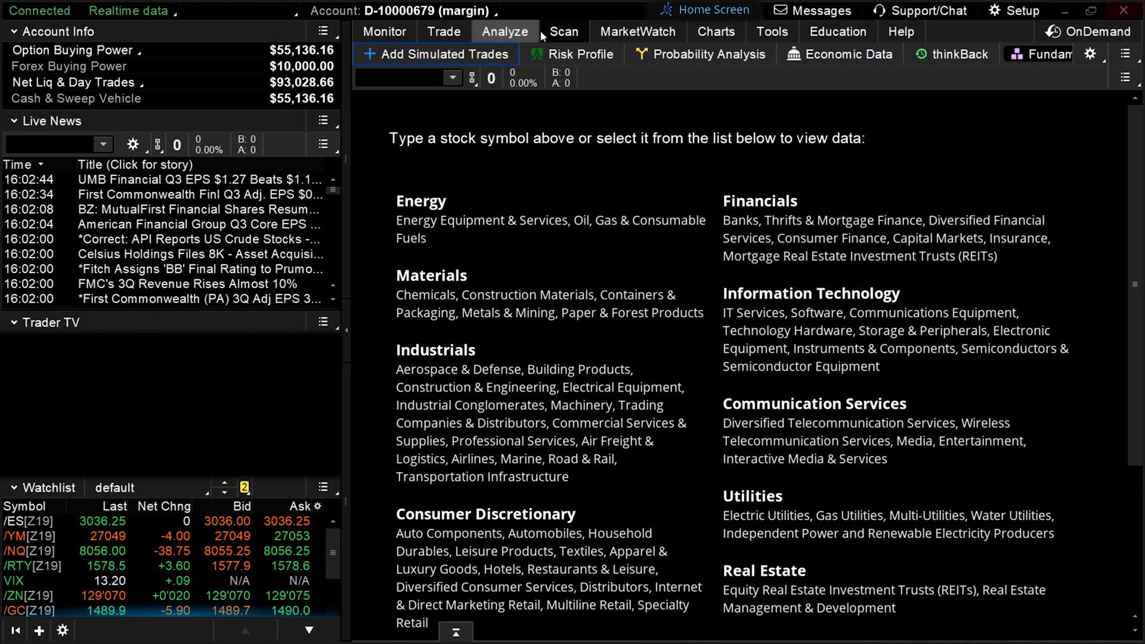
pyautogui.click(564, 34)
pyautogui.click(552, 33)
pyautogui.click(505, 31)
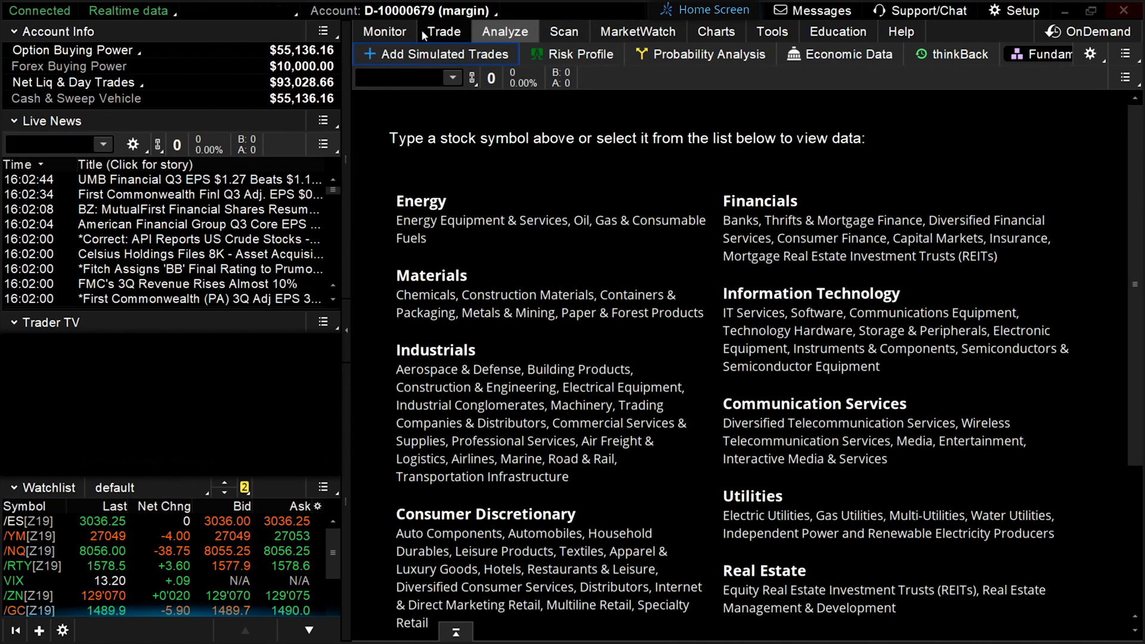
pyautogui.click(423, 32)
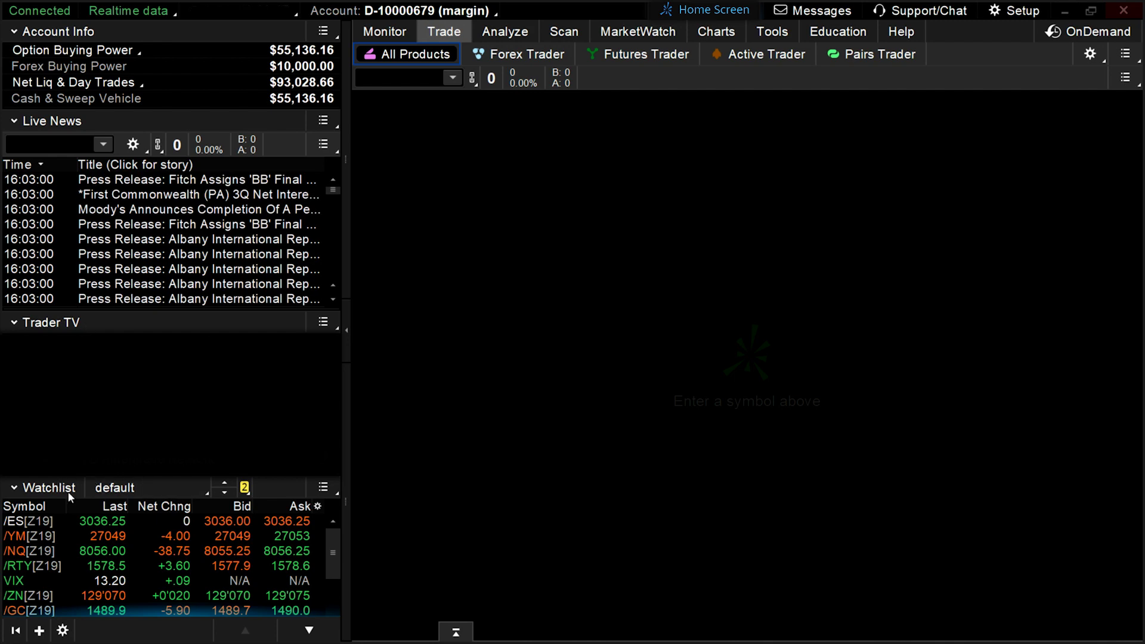
# Step: Remove the Live News gadget from the left sidebar via the gadget list
pyautogui.click(308, 630)
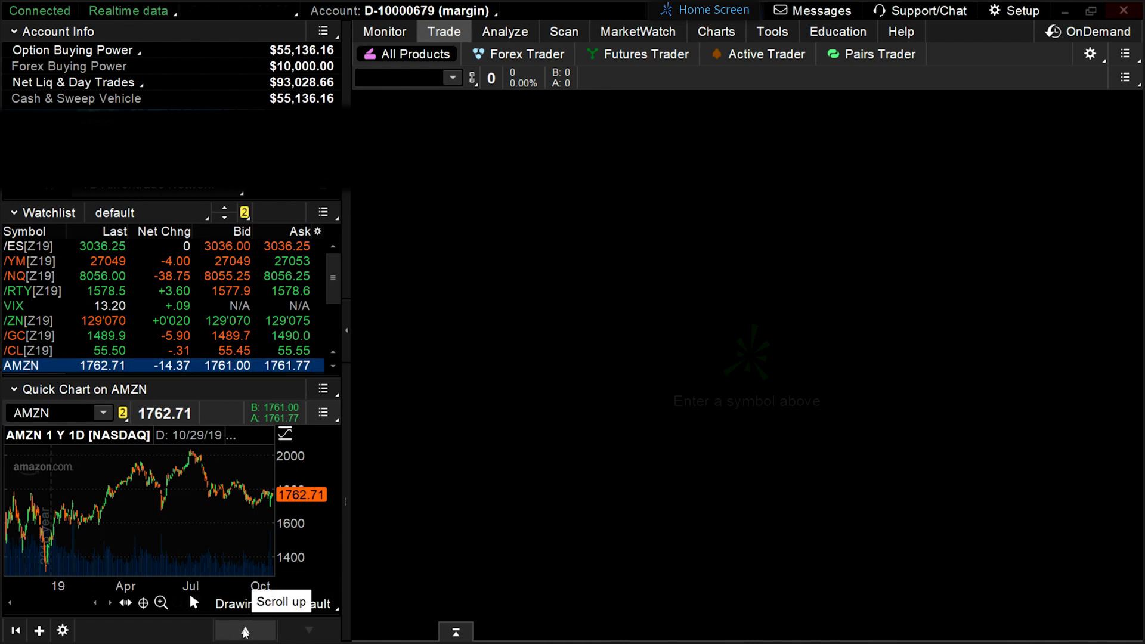
pyautogui.click(243, 632)
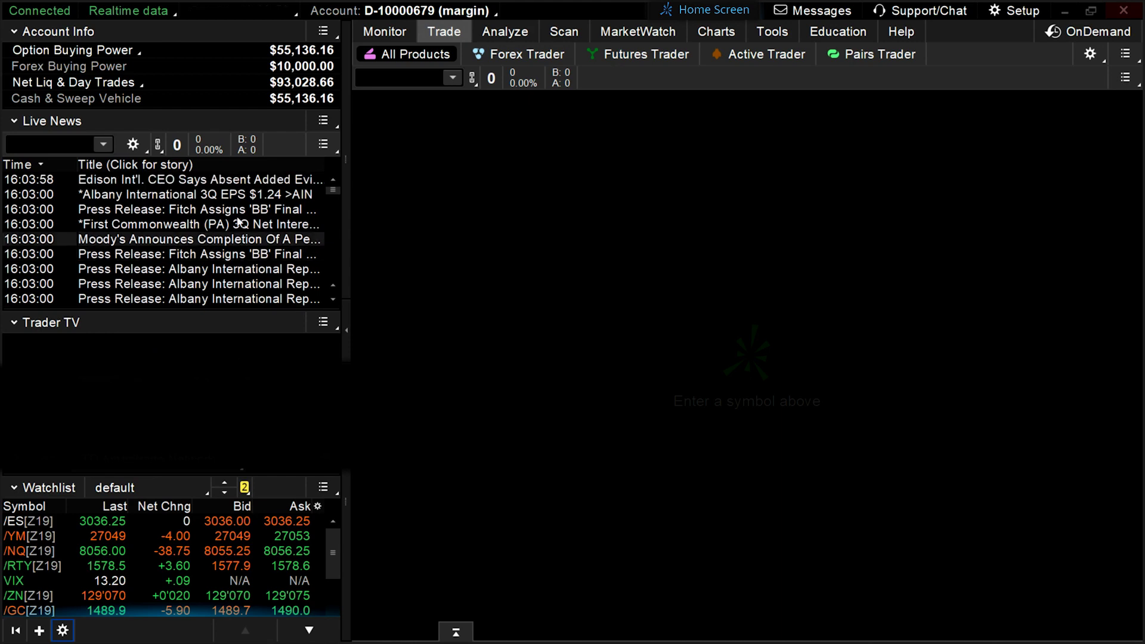
pyautogui.click(324, 121)
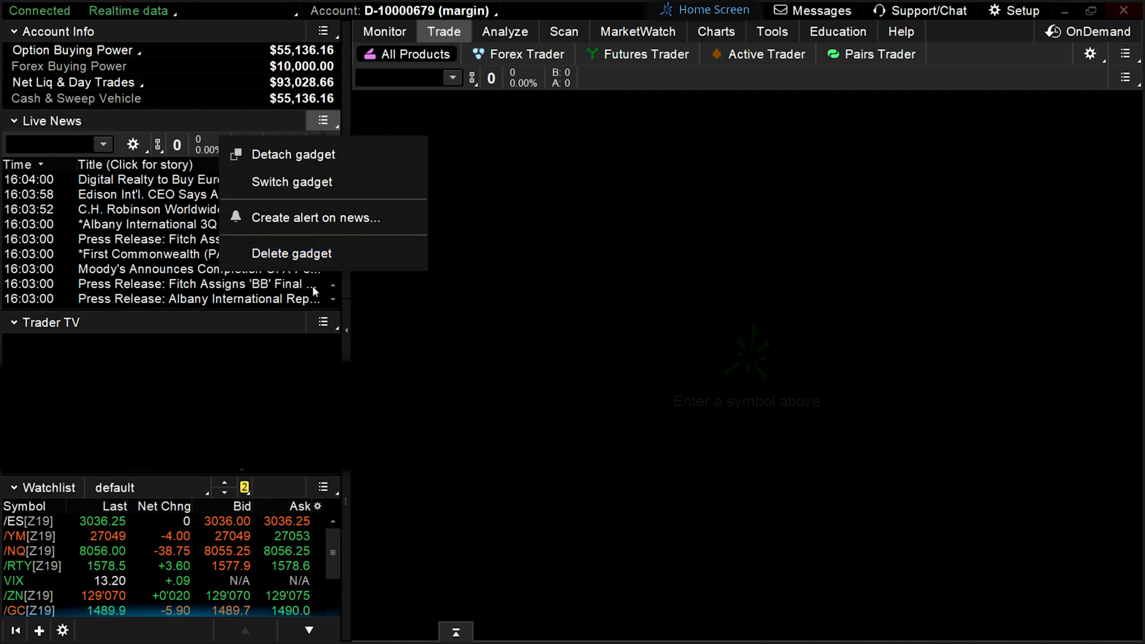
pyautogui.click(62, 631)
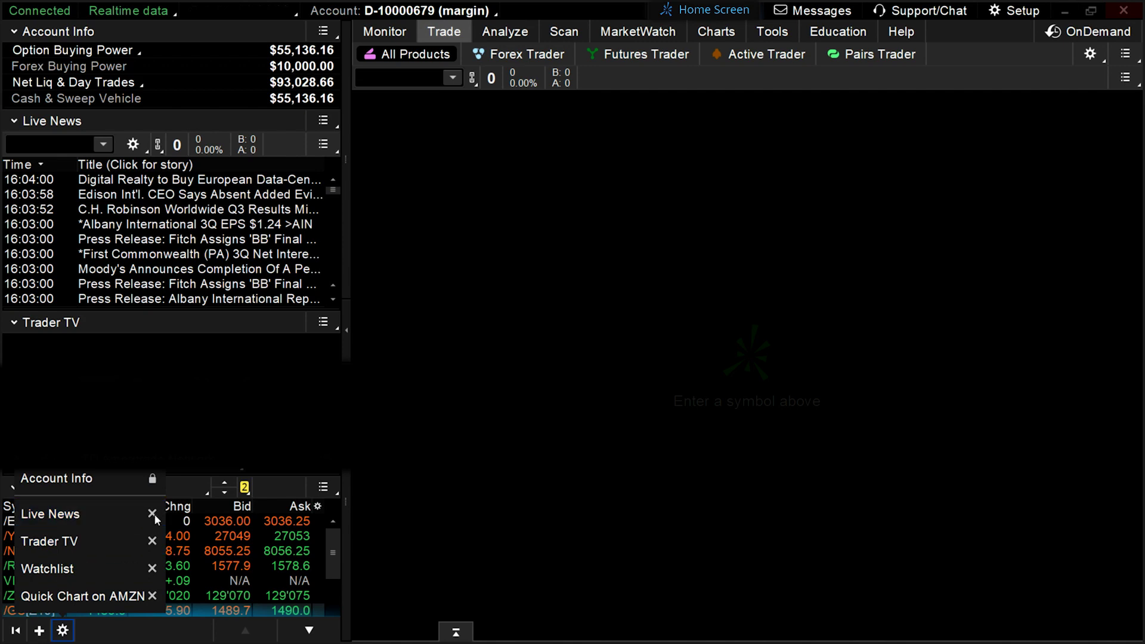
pyautogui.click(152, 513)
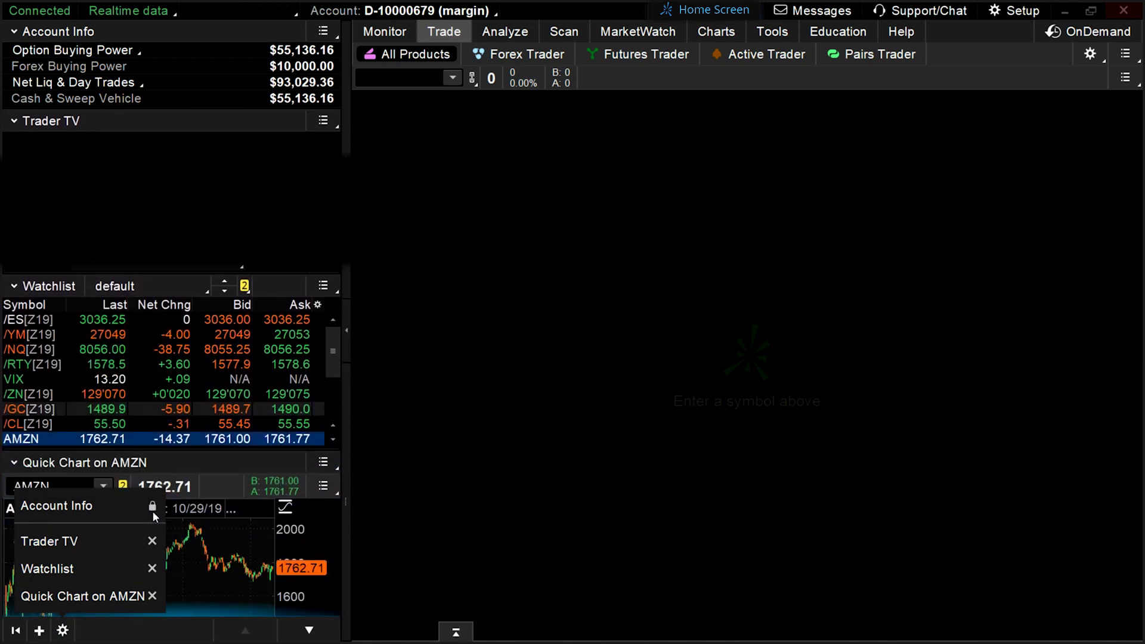
pyautogui.click(202, 459)
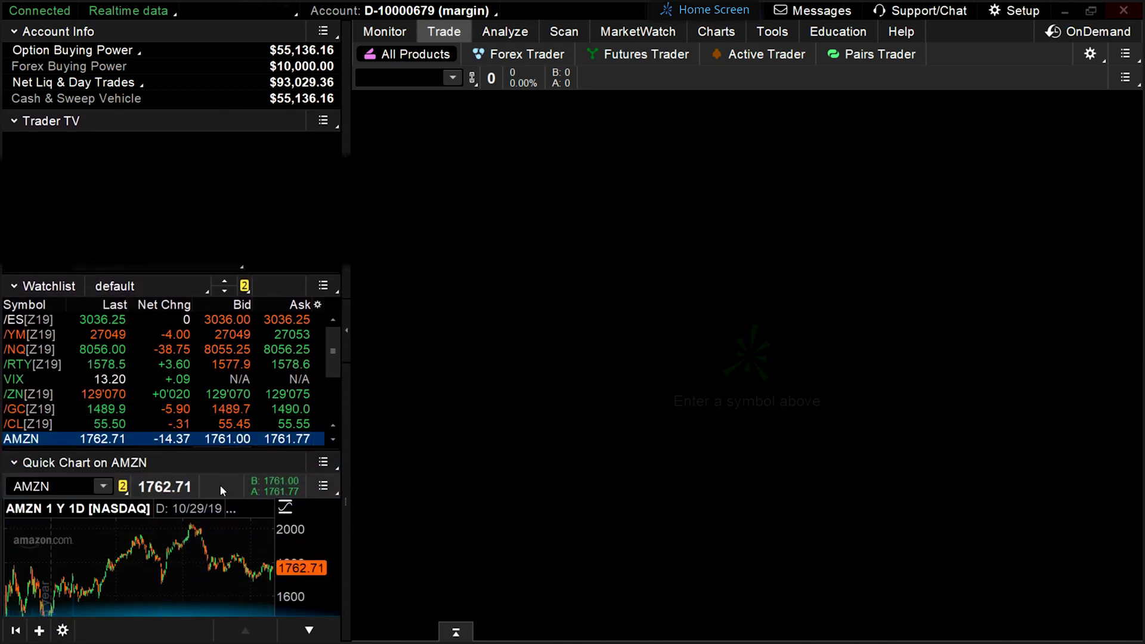
# Step: Turn on Privacy mode in the Option Buying Power details and collapse the Trader TV section
pyautogui.click(63, 34)
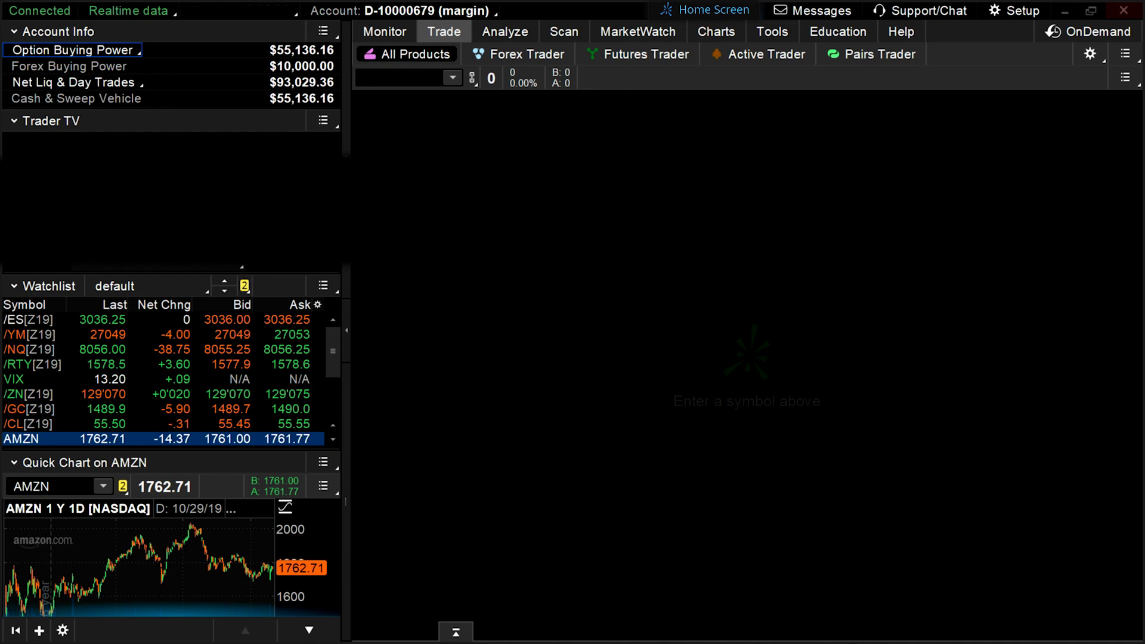
pyautogui.click(93, 52)
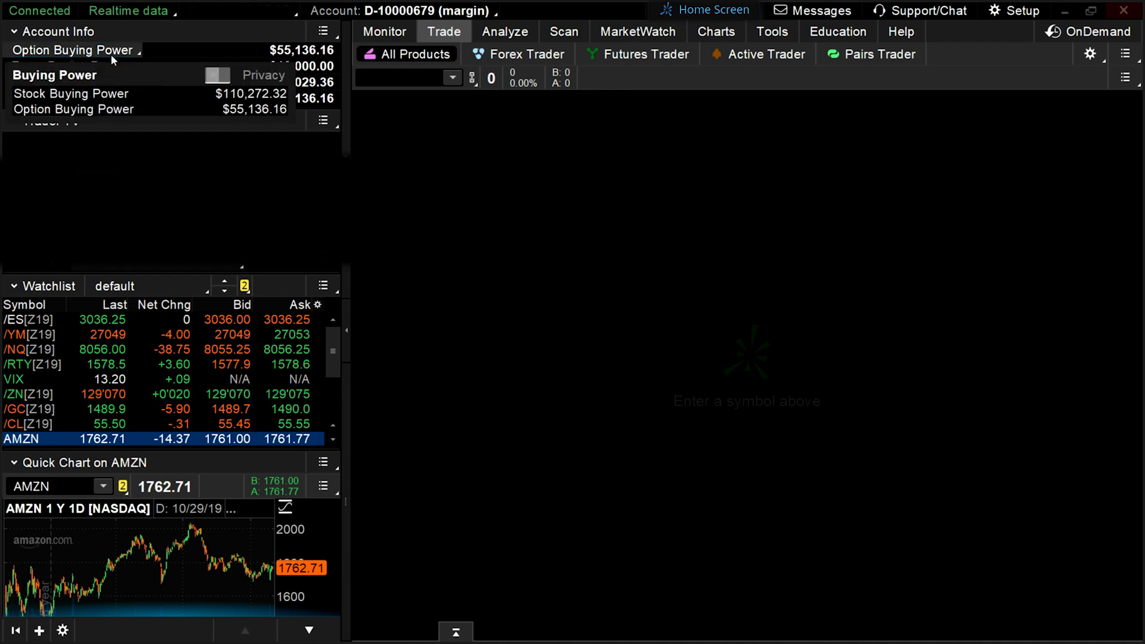
pyautogui.click(216, 77)
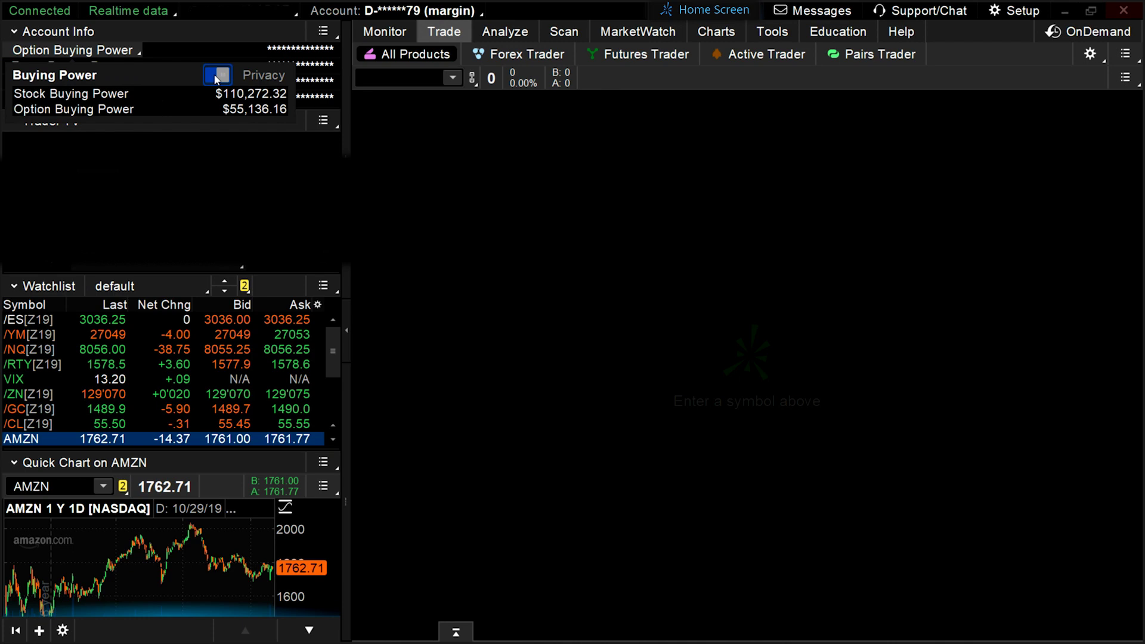
pyautogui.click(213, 151)
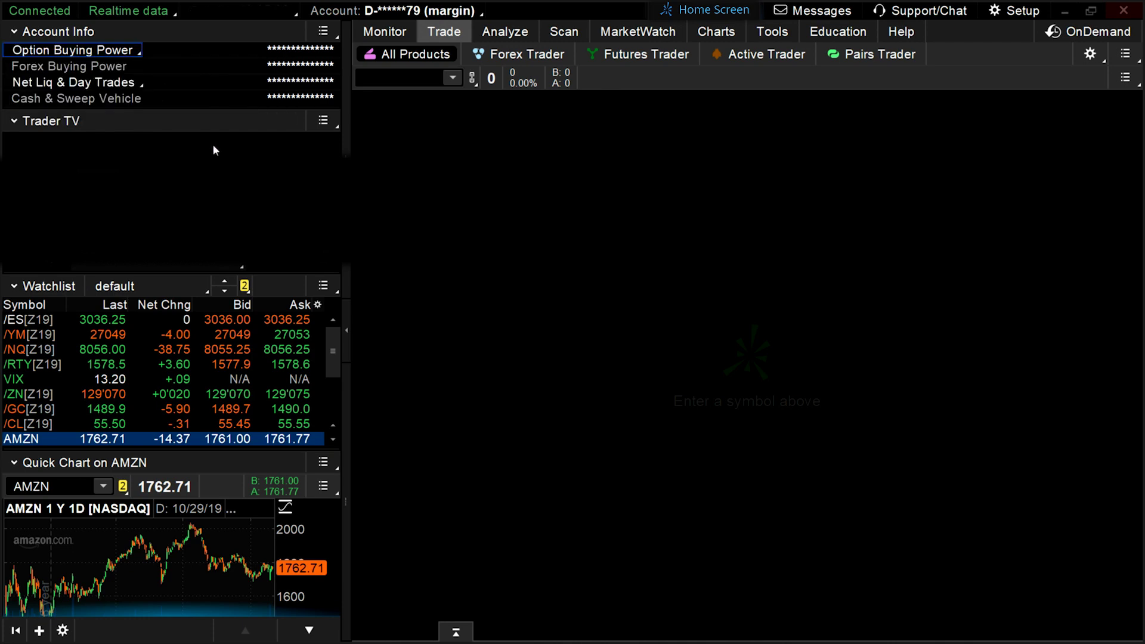
pyautogui.click(38, 123)
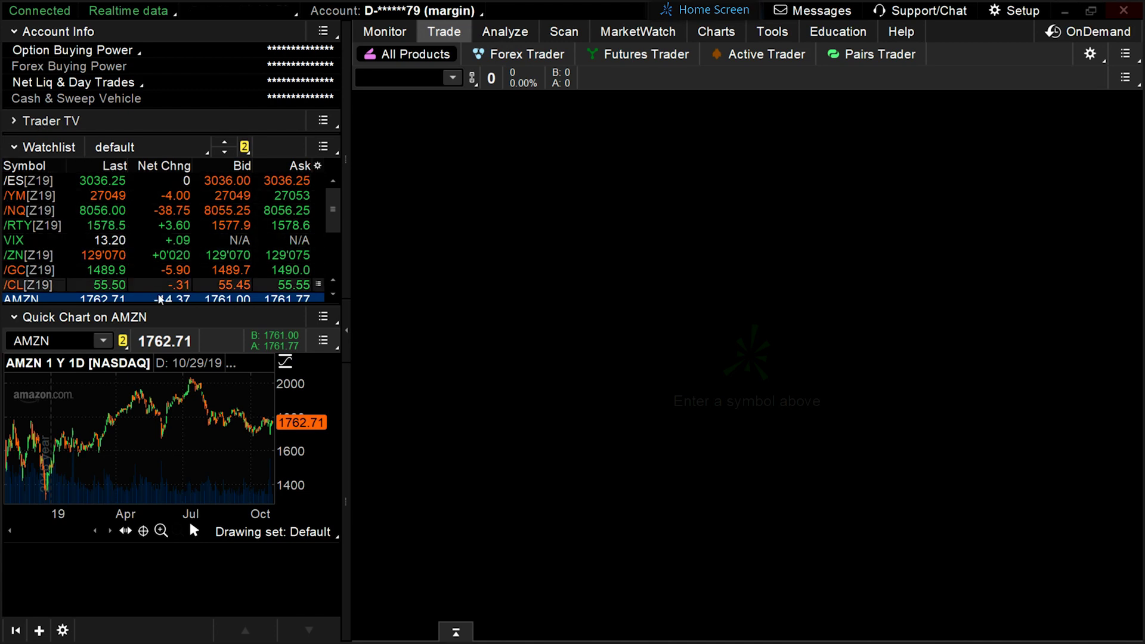
# Step: Enlarge the watchlist by dragging its splitter down and delete the FB row
pyautogui.moveTo(164, 304); pyautogui.dragTo(164, 436)
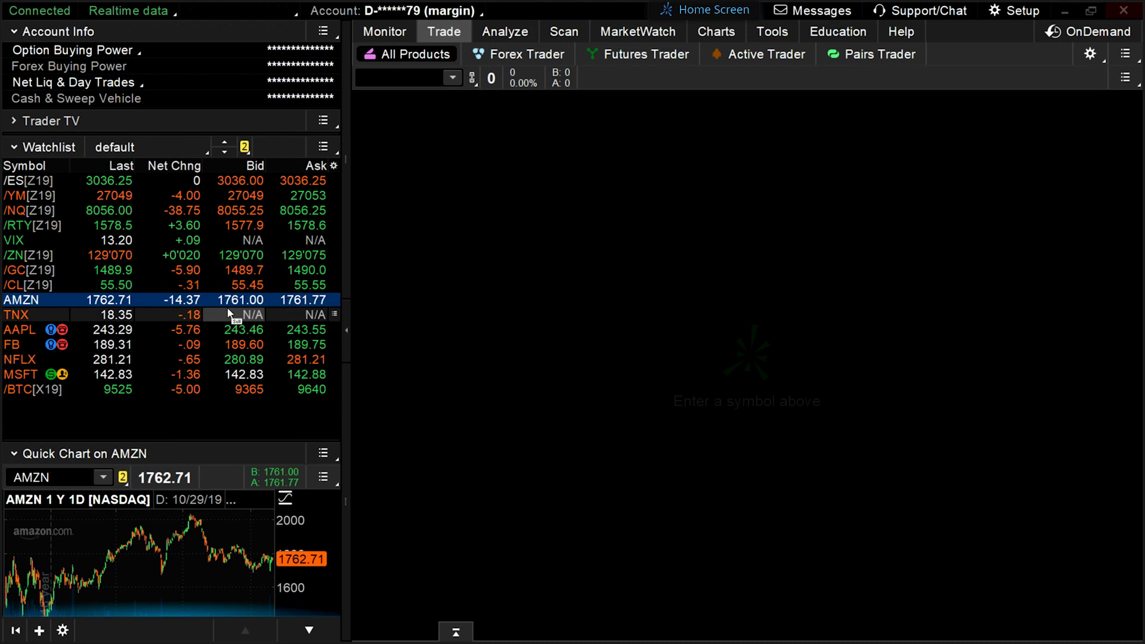
pyautogui.click(27, 345)
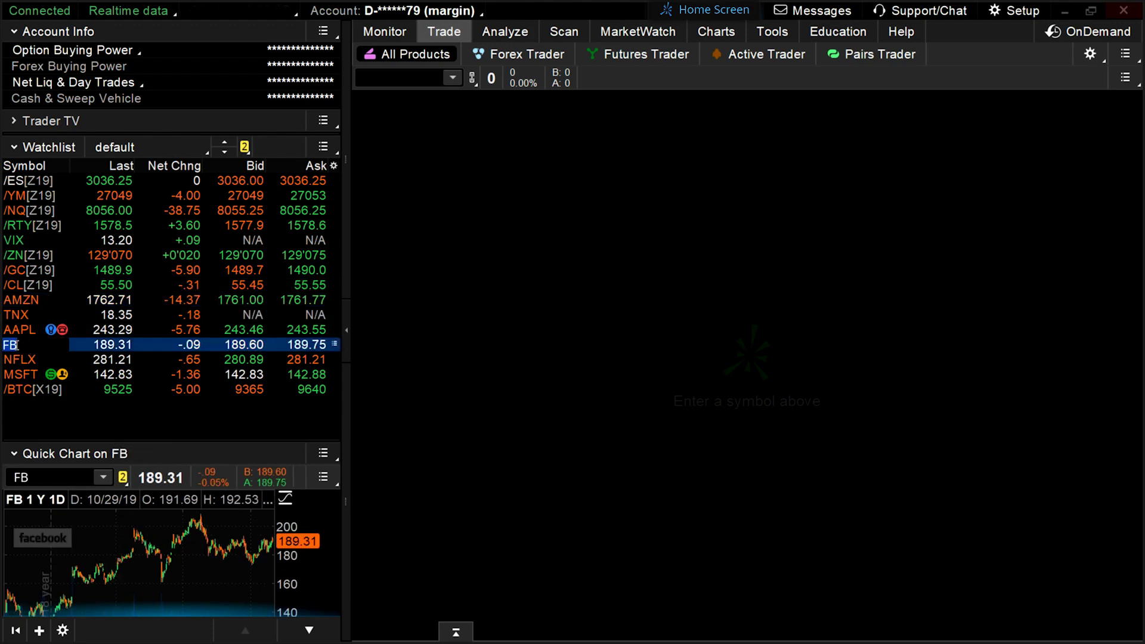
pyautogui.press('BackSpace')
pyautogui.press('Return')
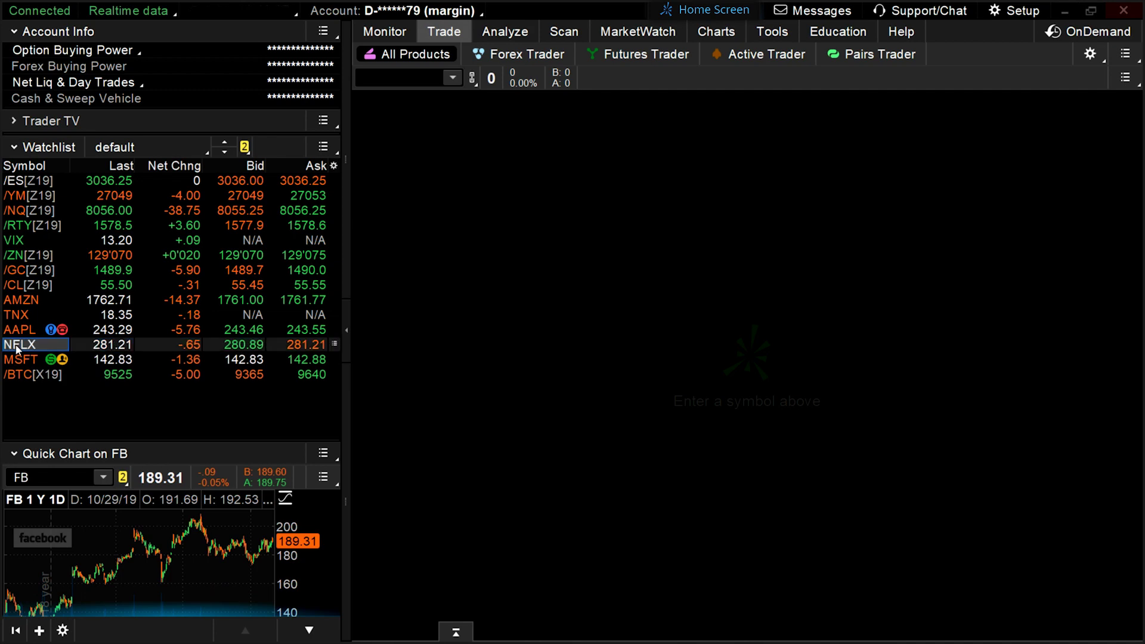
# Step: Re-add FB as the bottom watchlist row and move MSFT up just below VIX
pyautogui.click(23, 387)
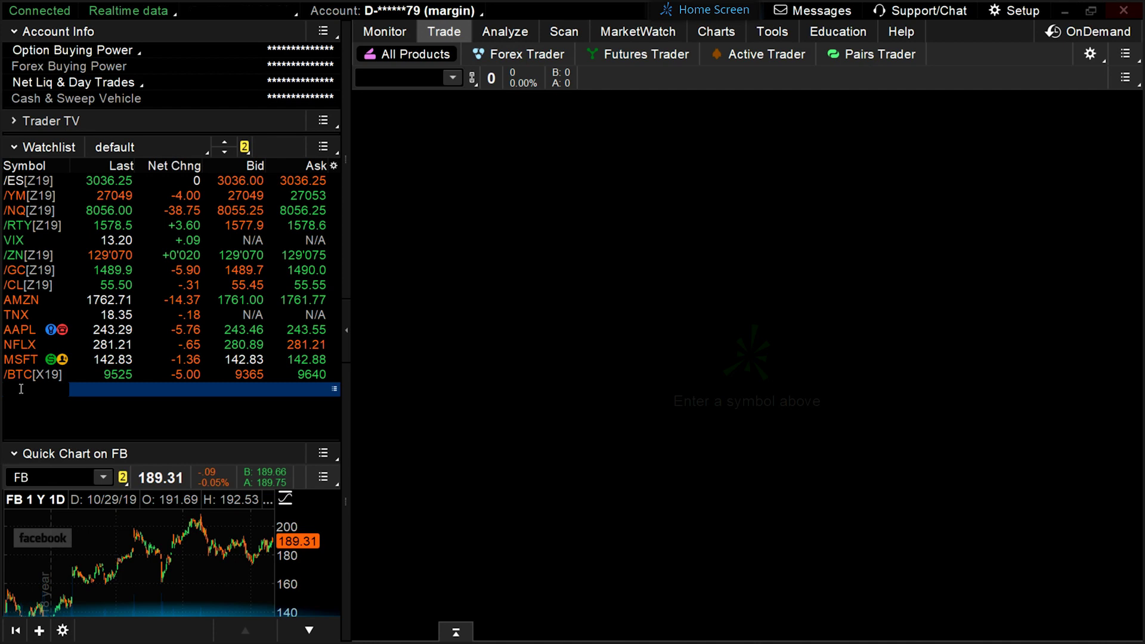
pyautogui.write('F')
pyautogui.write('B')
pyautogui.press('Return')
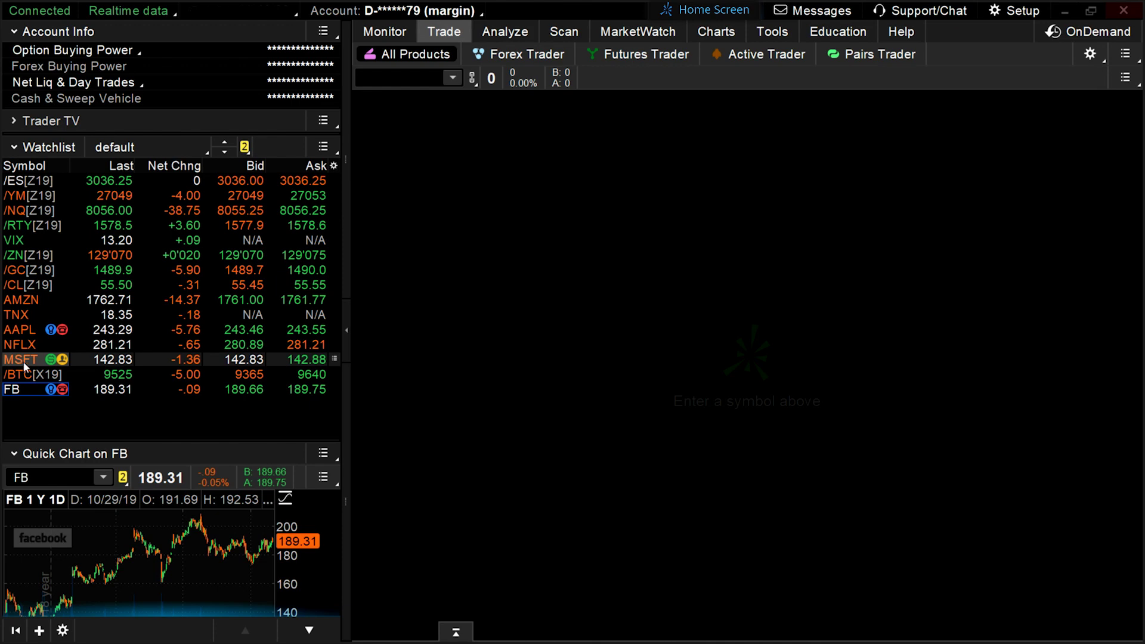
pyautogui.moveTo(22, 360); pyautogui.dragTo(28, 254)
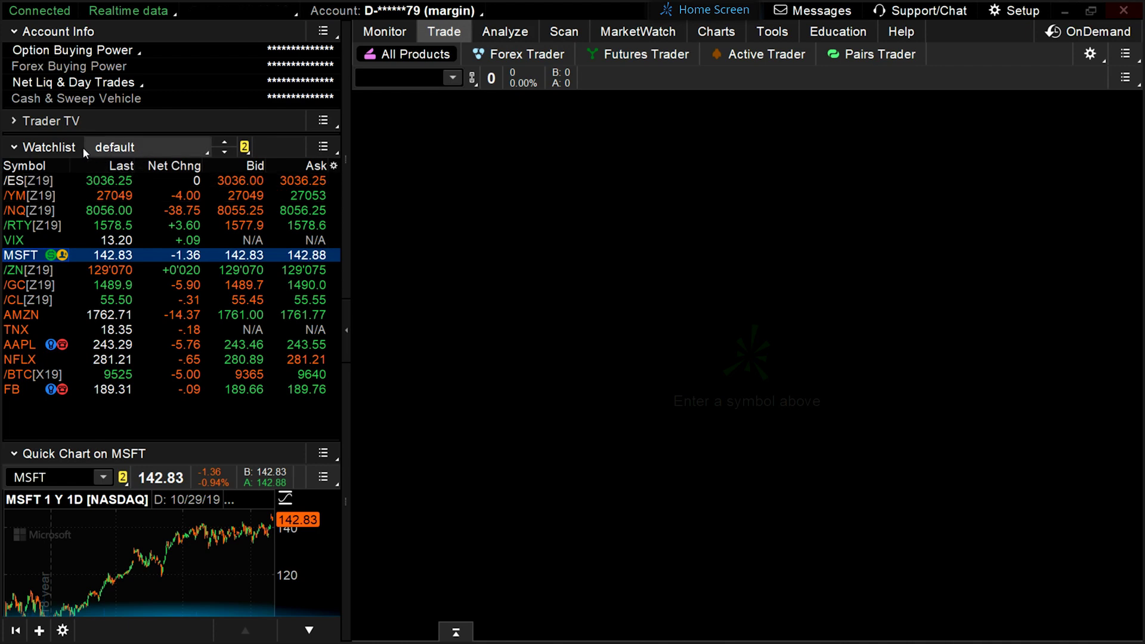
# Step: Switch the sidebar watchlist to the public Dow Jones Industrial Average list
pyautogui.click(124, 153)
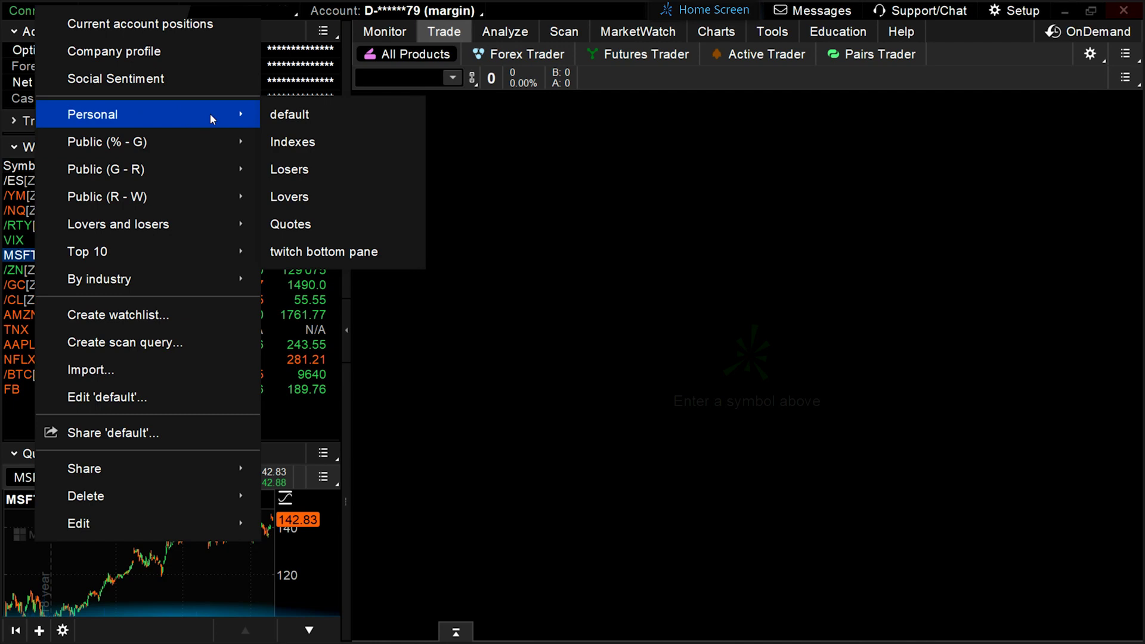
pyautogui.moveTo(108, 142)
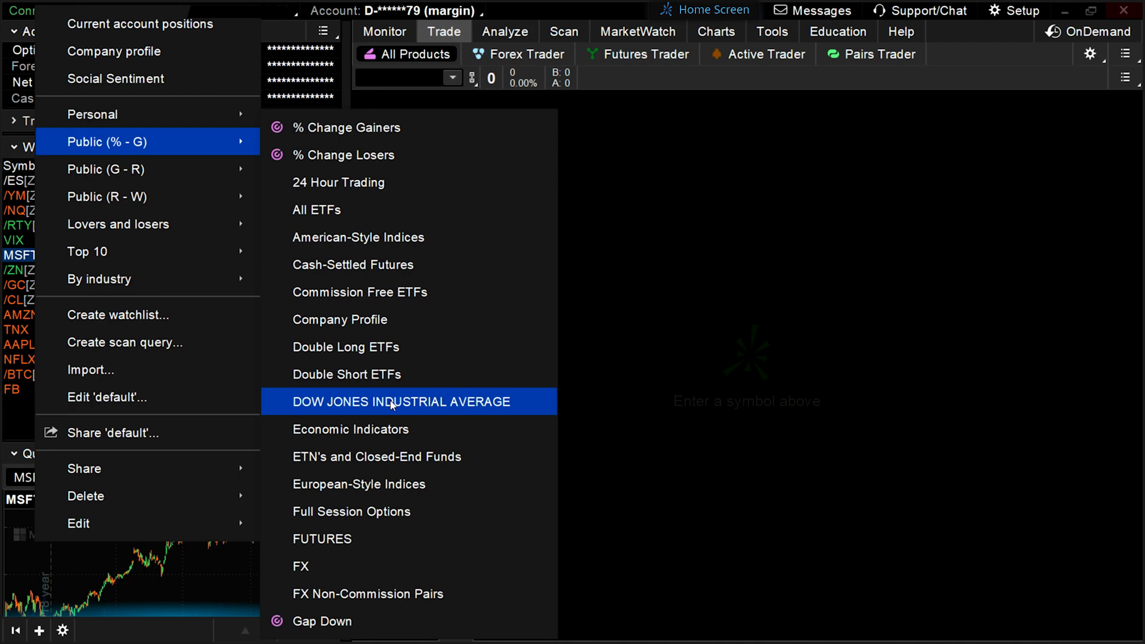
pyautogui.click(391, 404)
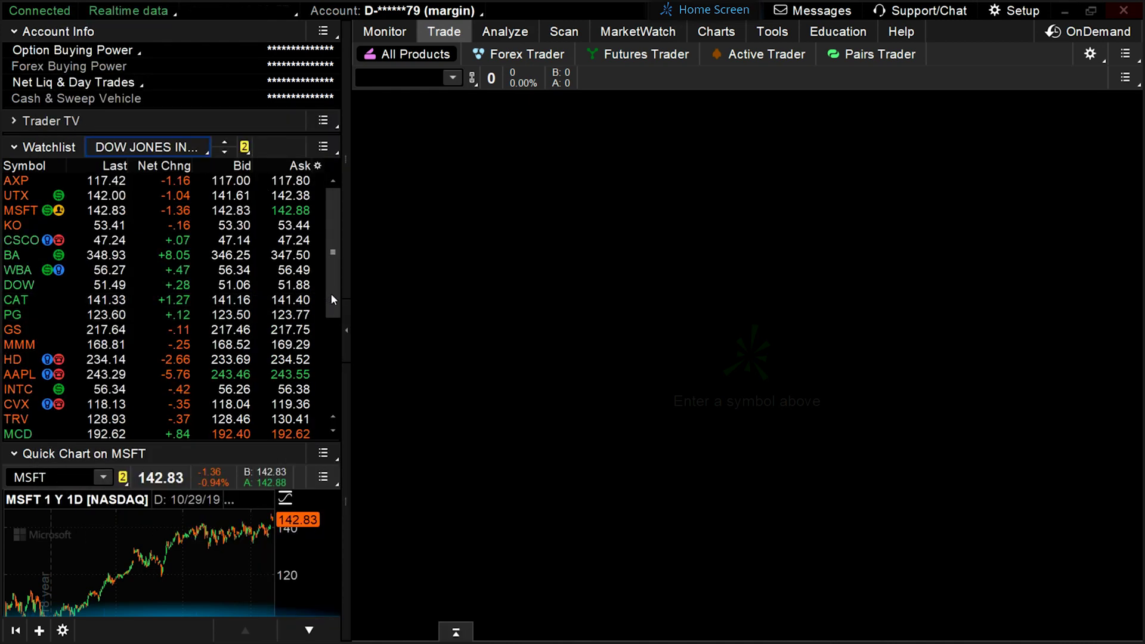
pyautogui.moveTo(330, 292)
pyautogui.mouseDown()
pyautogui.moveTo(326, 429)
pyautogui.moveTo(325, 270)
pyautogui.mouseUp()
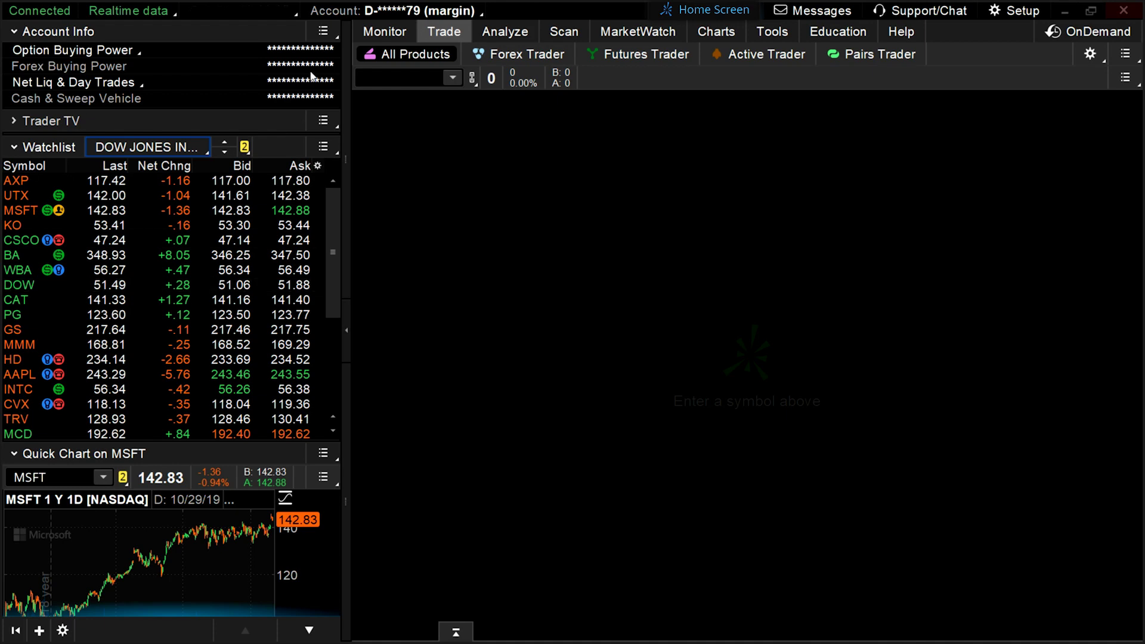
# Step: Link the watchlist and Trade page to the red group and load CSCO from the watchlist
pyautogui.click(245, 148)
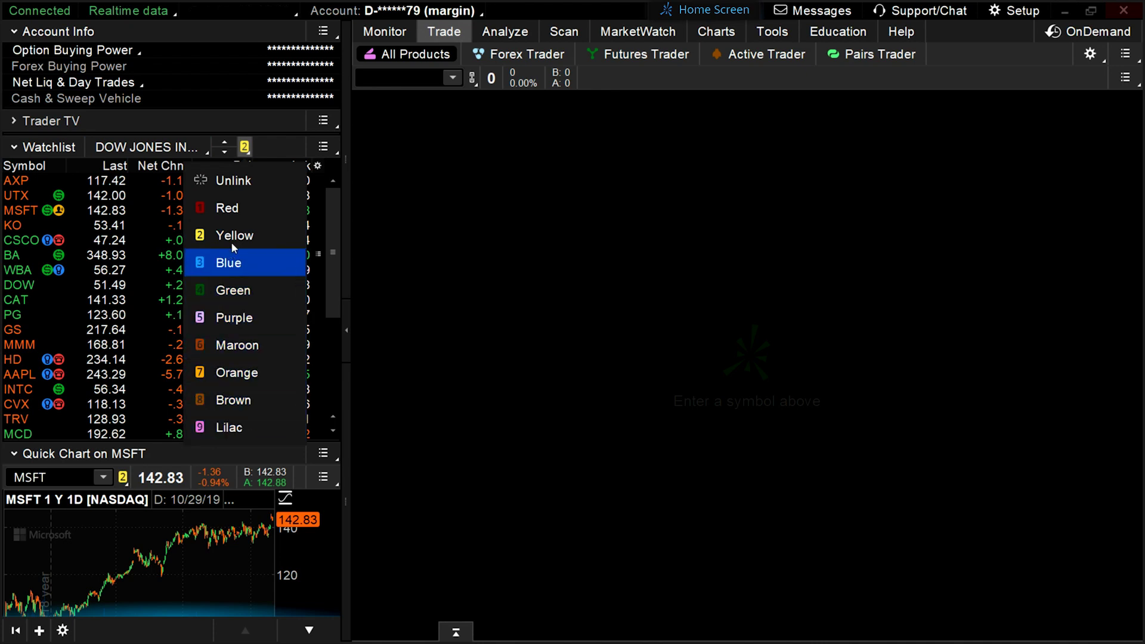
pyautogui.click(235, 210)
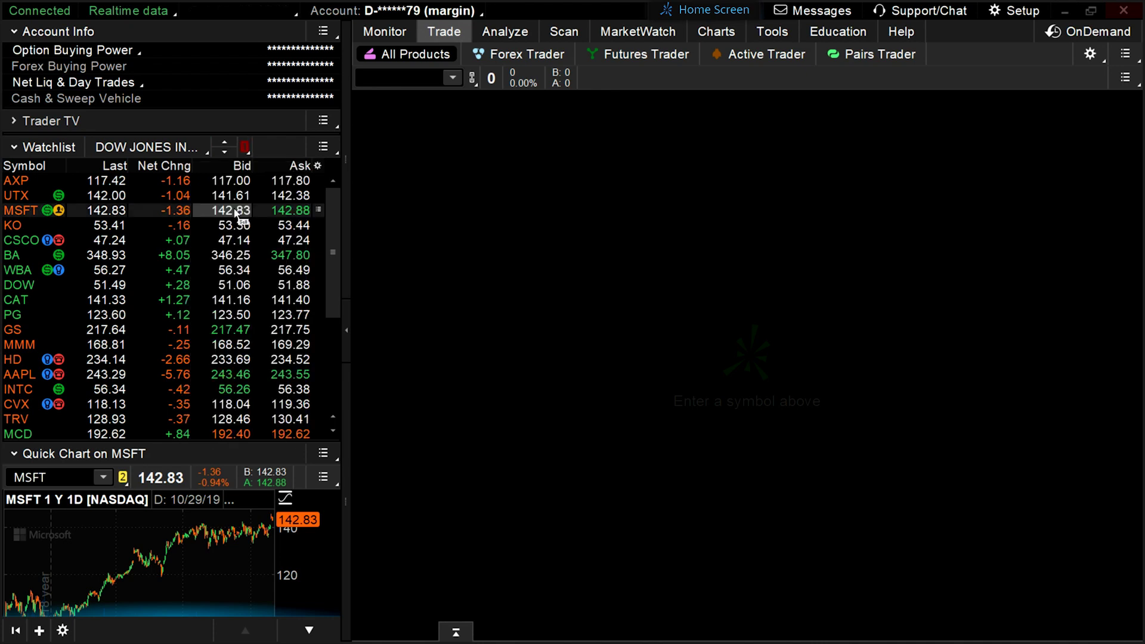
pyautogui.click(472, 78)
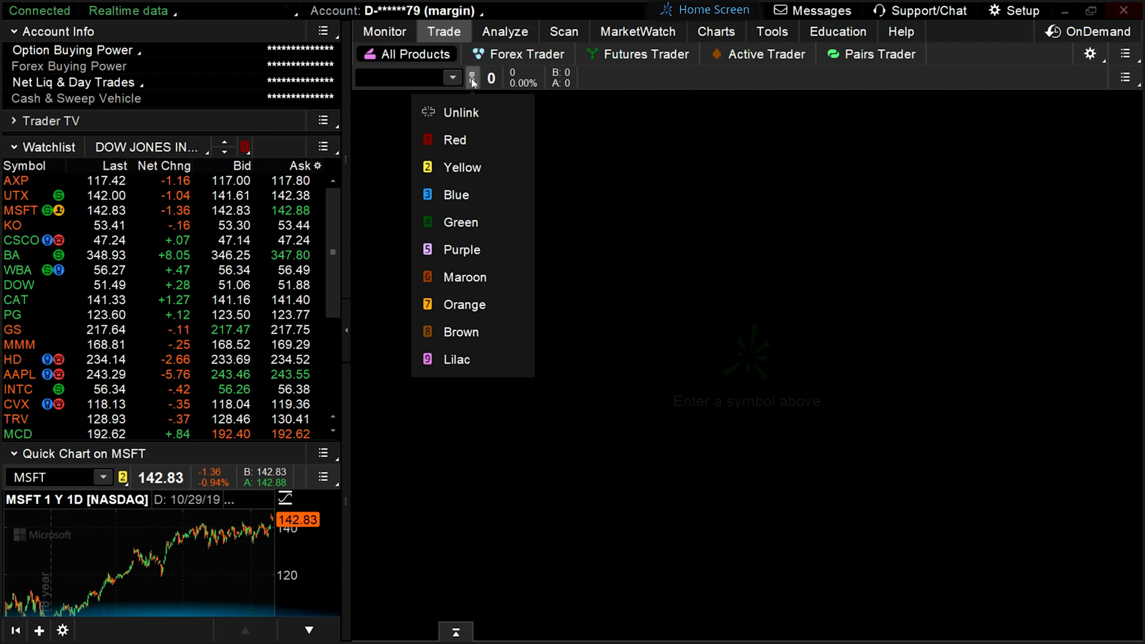
pyautogui.click(463, 140)
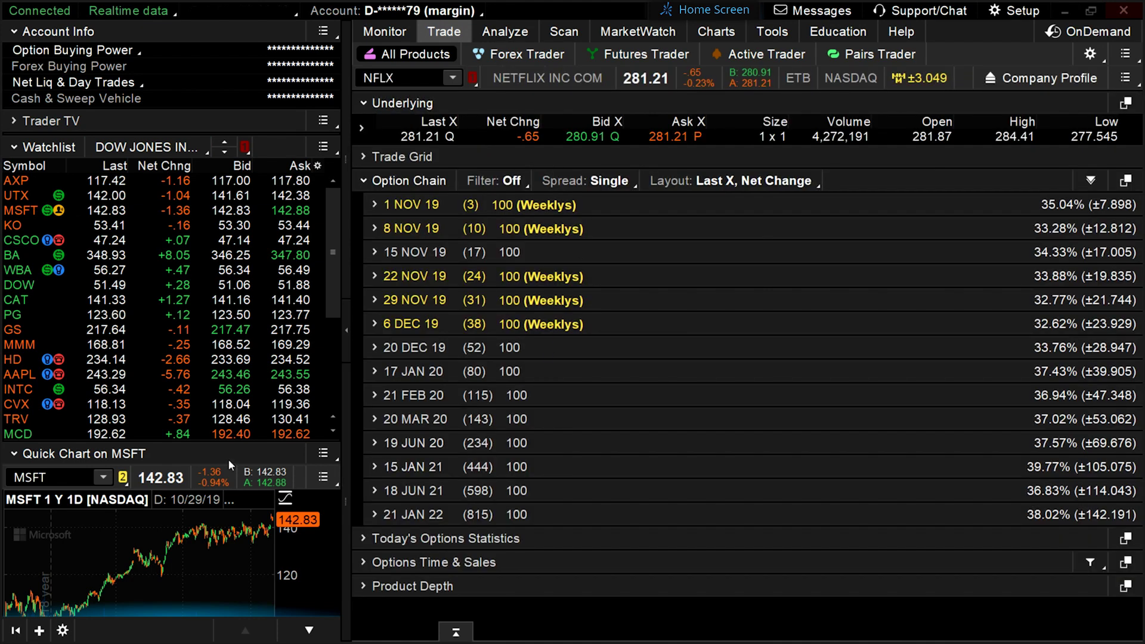
pyautogui.click(29, 238)
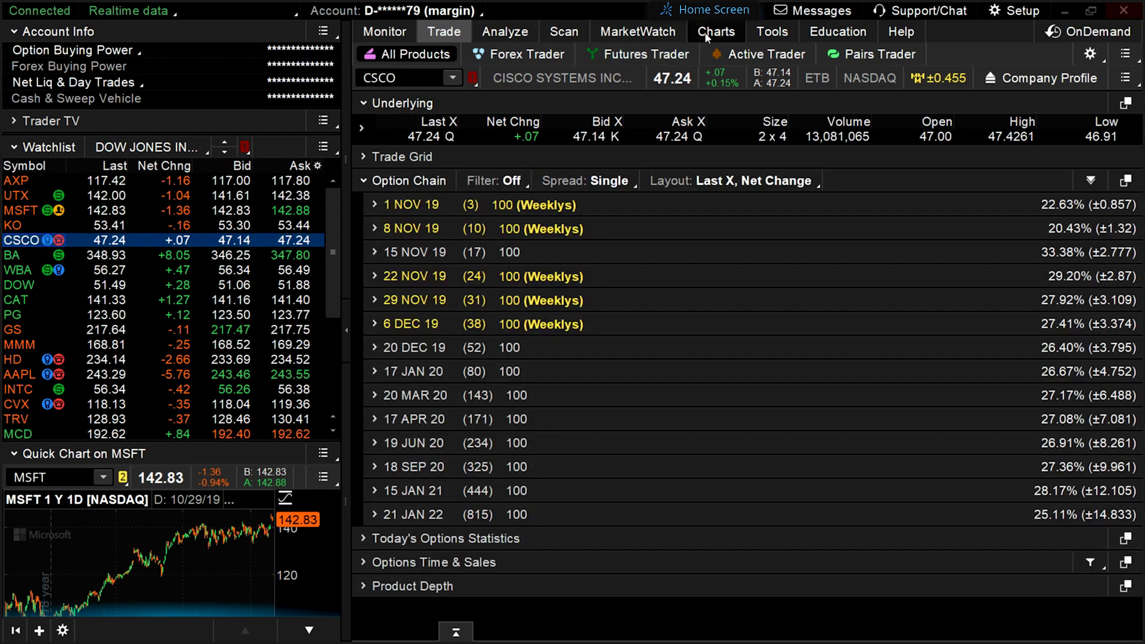
# Step: Chart CAT on the Charts page from the watchlist and resize the sidebar
pyautogui.click(706, 33)
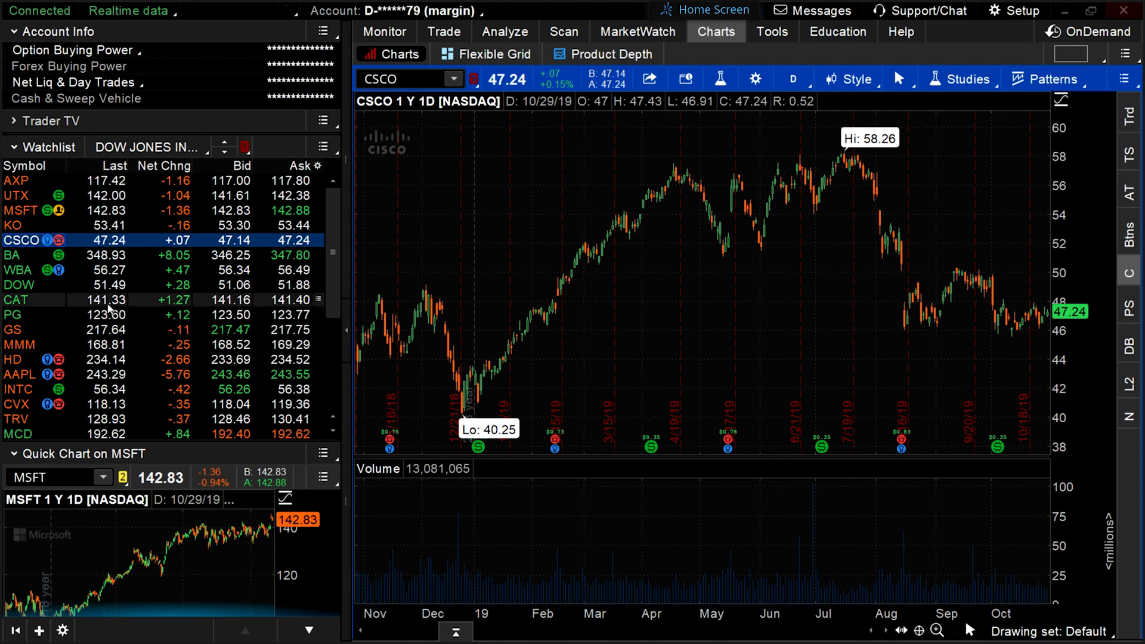
pyautogui.click(15, 302)
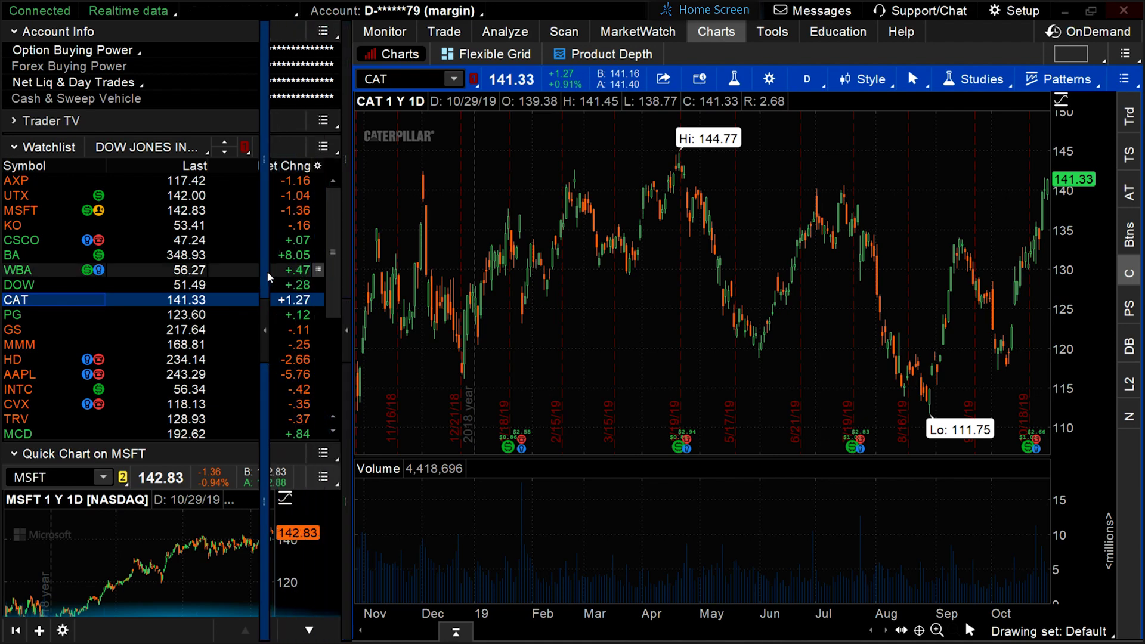
pyautogui.moveTo(347, 268)
pyautogui.mouseDown()
pyautogui.moveTo(266, 276)
pyautogui.moveTo(366, 290)
pyautogui.mouseUp()
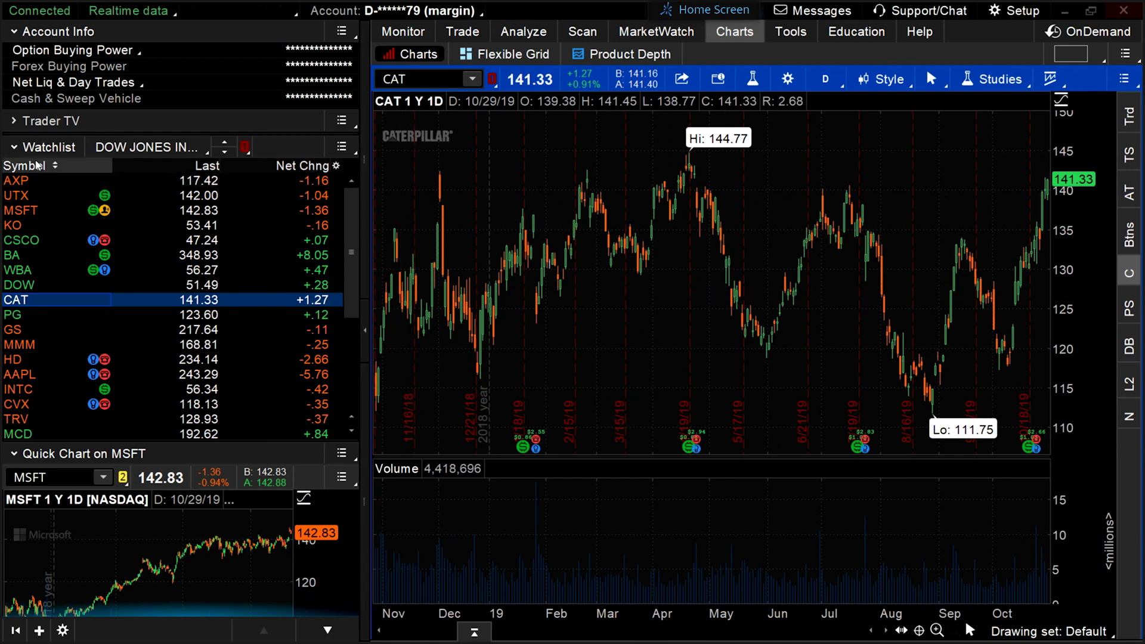
# Step: Collapse the Dow Jones watchlist and load AAPL into the Quick Chart gadget
pyautogui.click(28, 148)
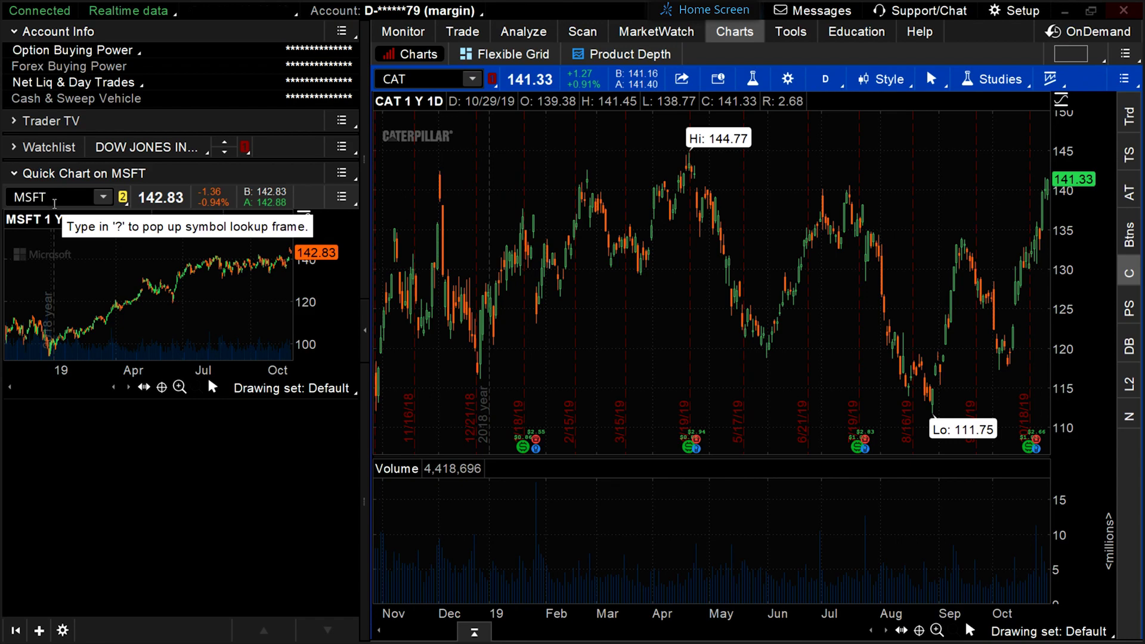
pyautogui.click(53, 195)
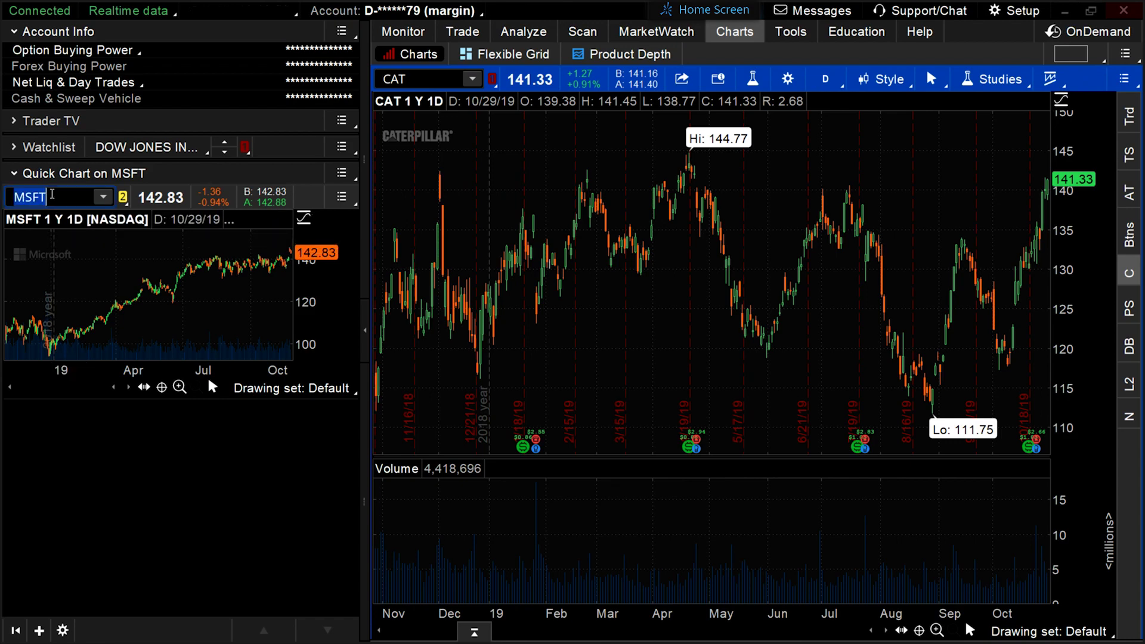
pyautogui.write('AAPL')
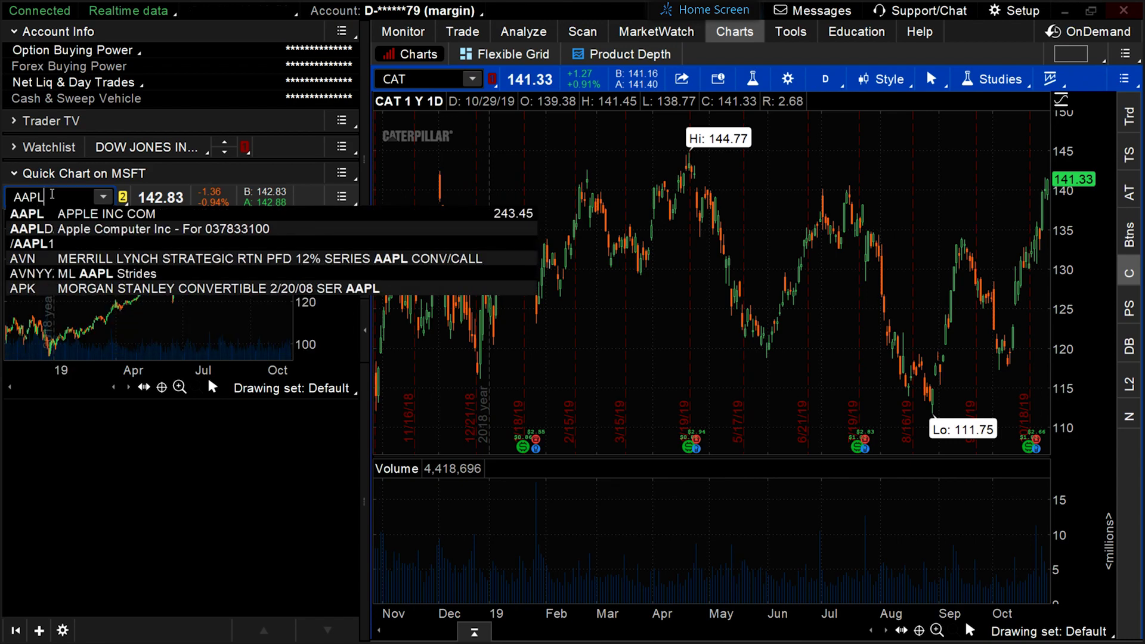
pyautogui.press('Return')
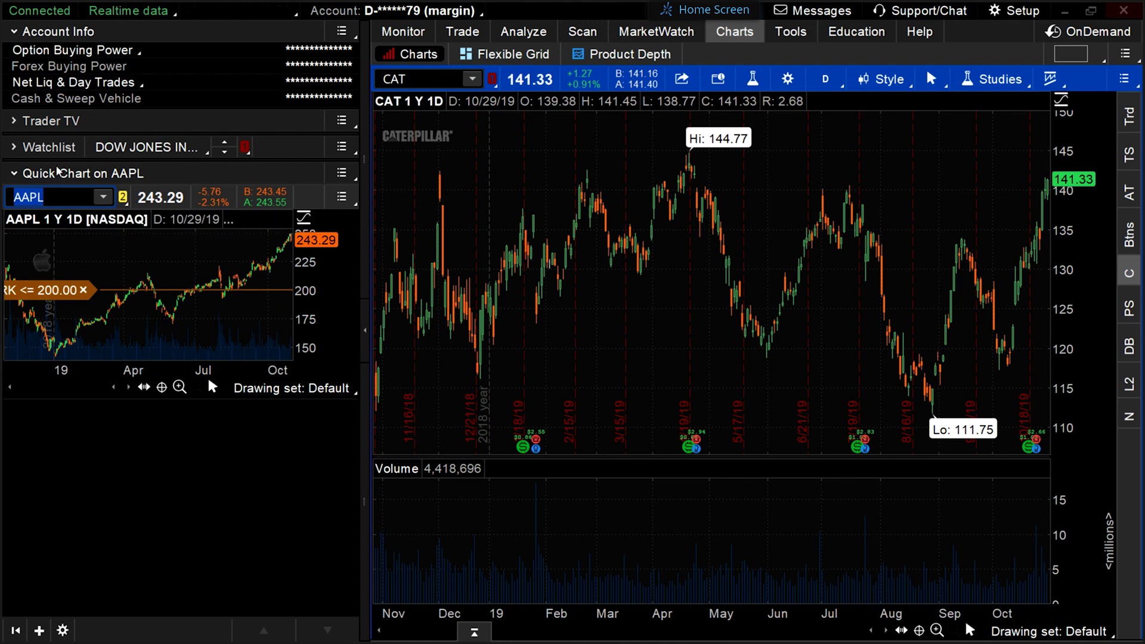
pyautogui.click(190, 506)
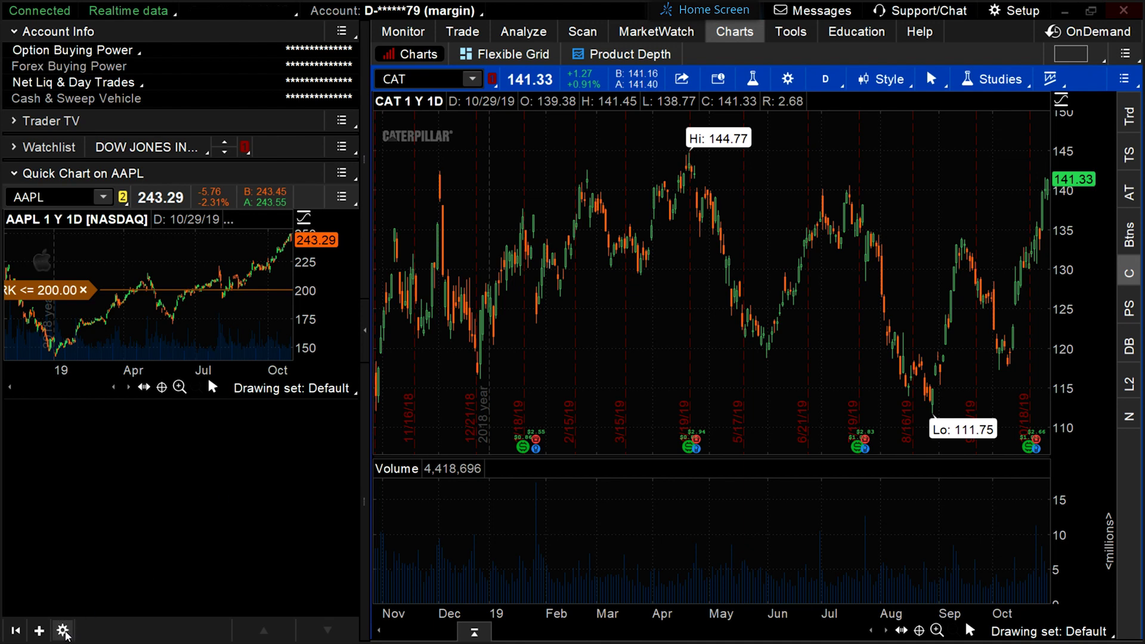
# Step: Move Quick Chart above Trader TV in the gadget list, then remove it from the sidebar
pyautogui.click(63, 630)
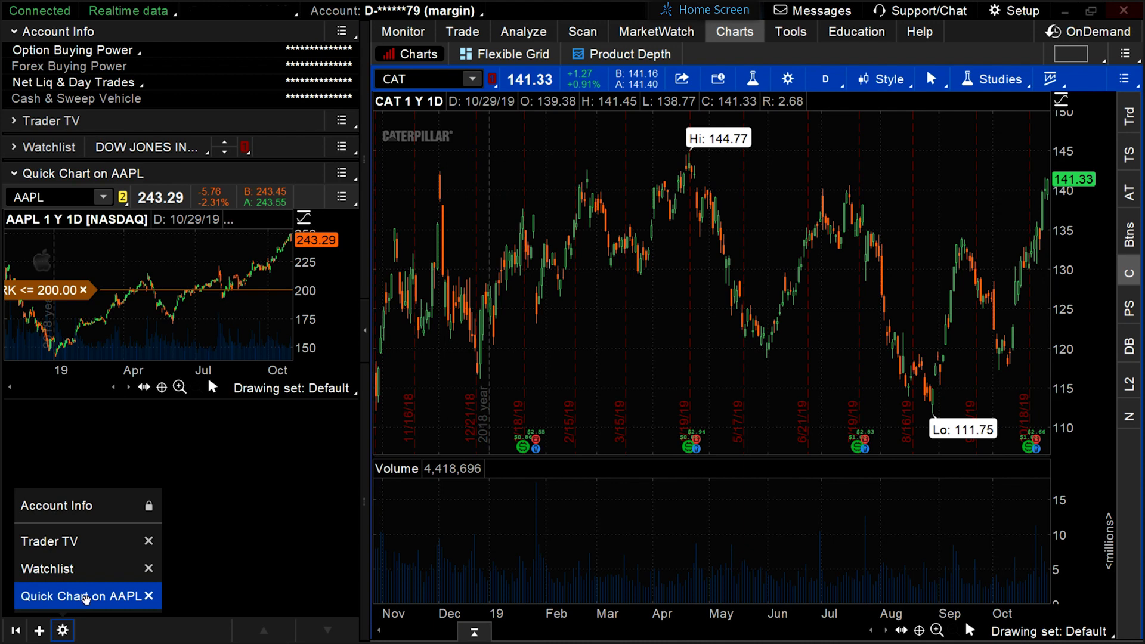
pyautogui.click(65, 629)
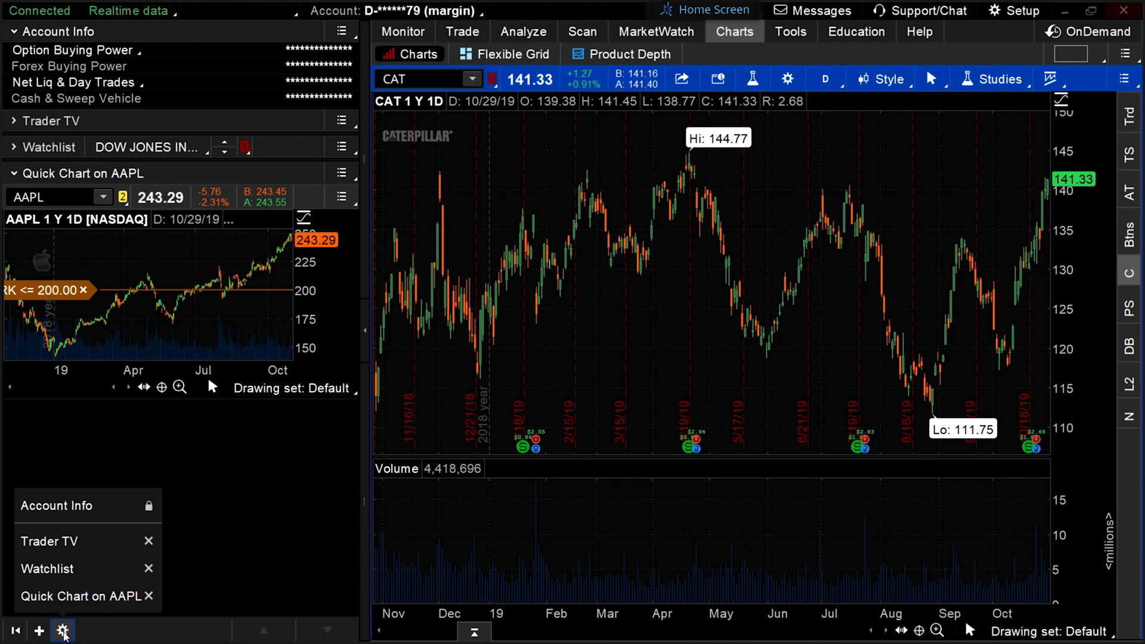
pyautogui.moveTo(78, 596); pyautogui.dragTo(75, 543)
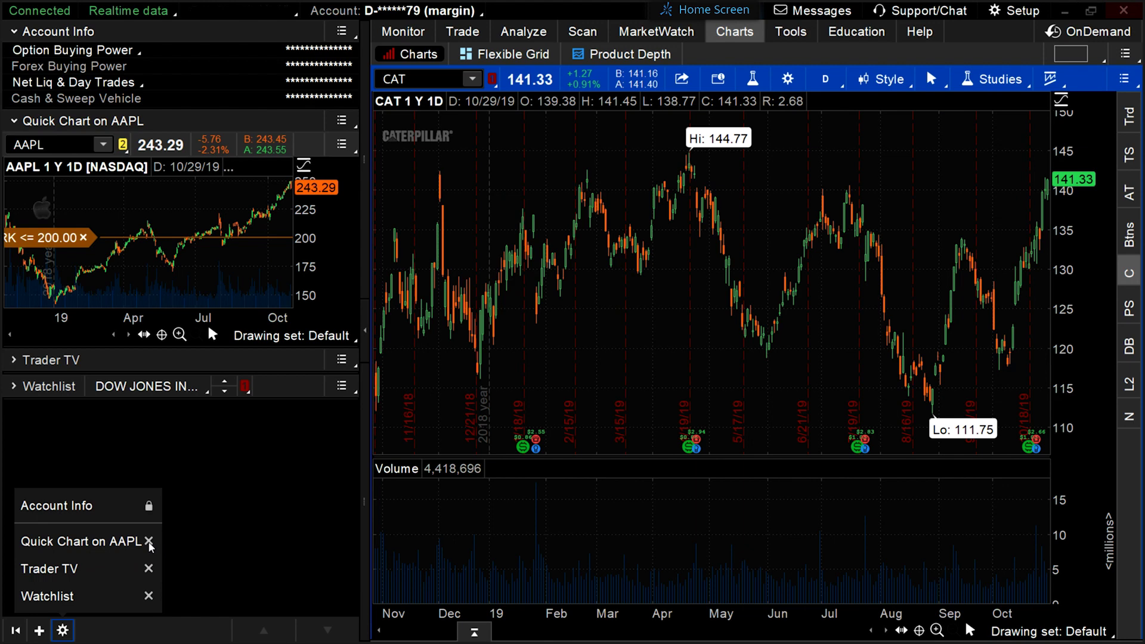
pyautogui.click(148, 542)
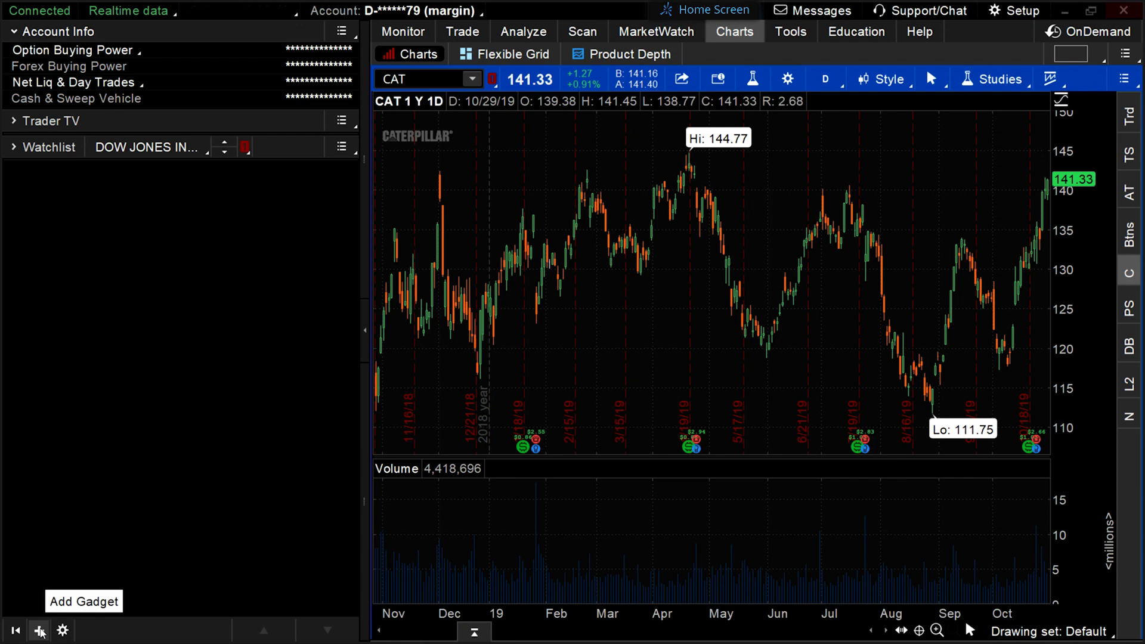
# Step: Add a second Watchlist gadget to the sidebar below the Dow Jones one
pyautogui.click(40, 630)
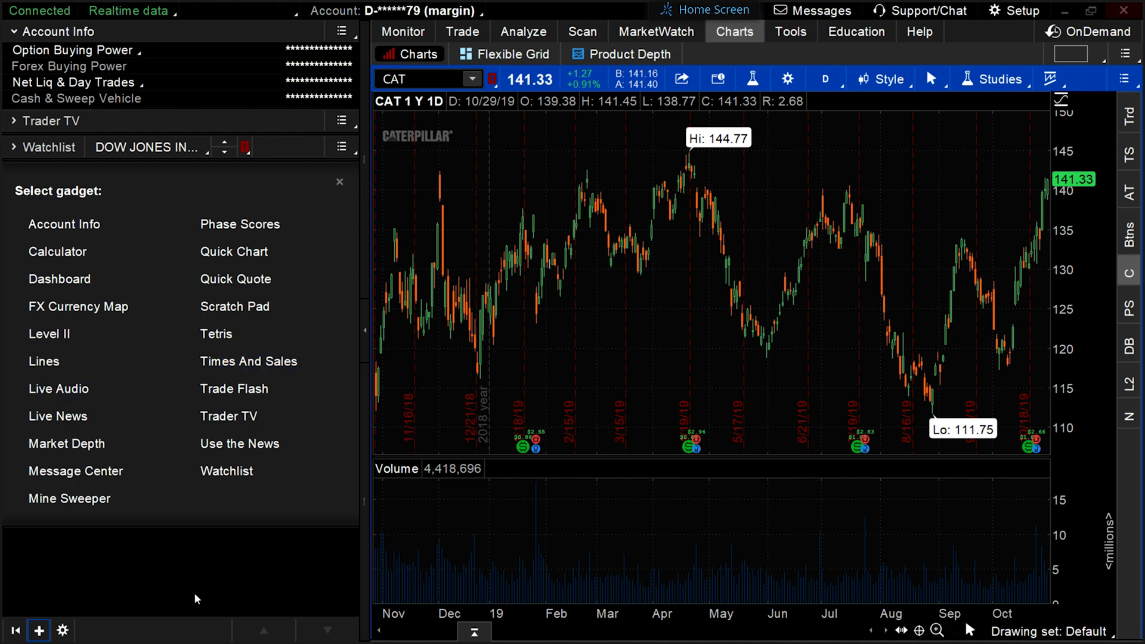
pyautogui.click(226, 475)
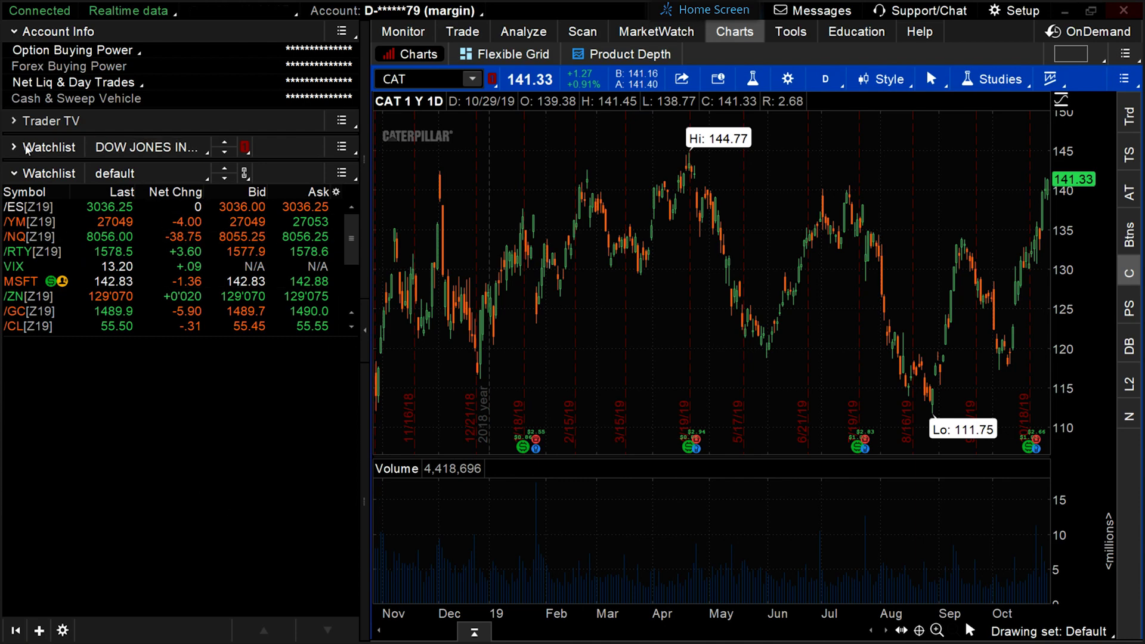
pyautogui.click(32, 147)
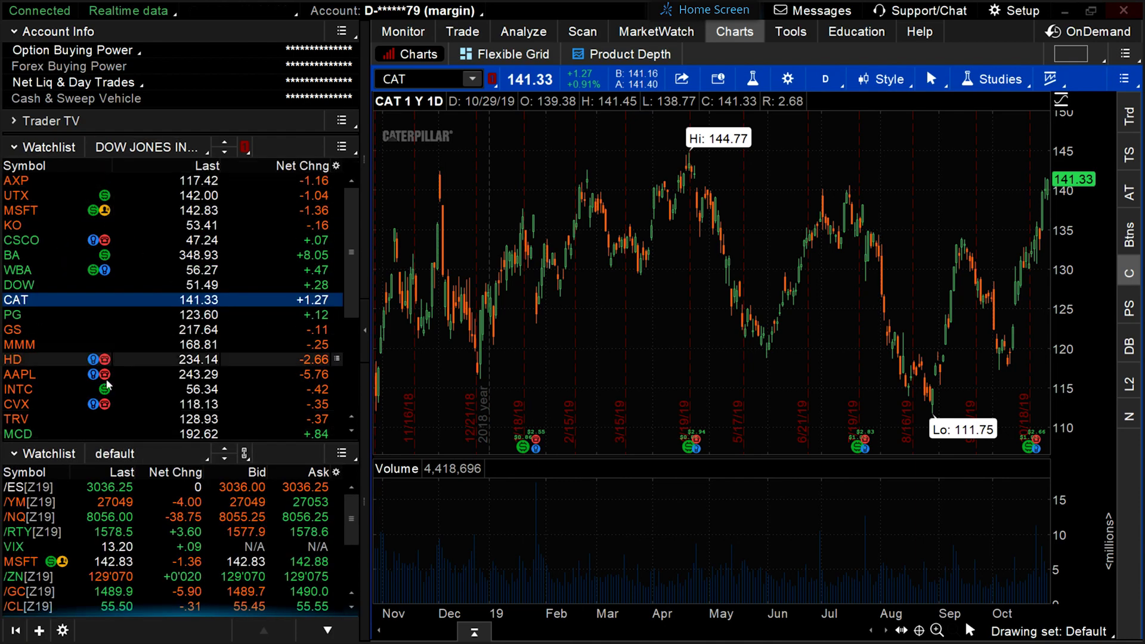
pyautogui.click(33, 147)
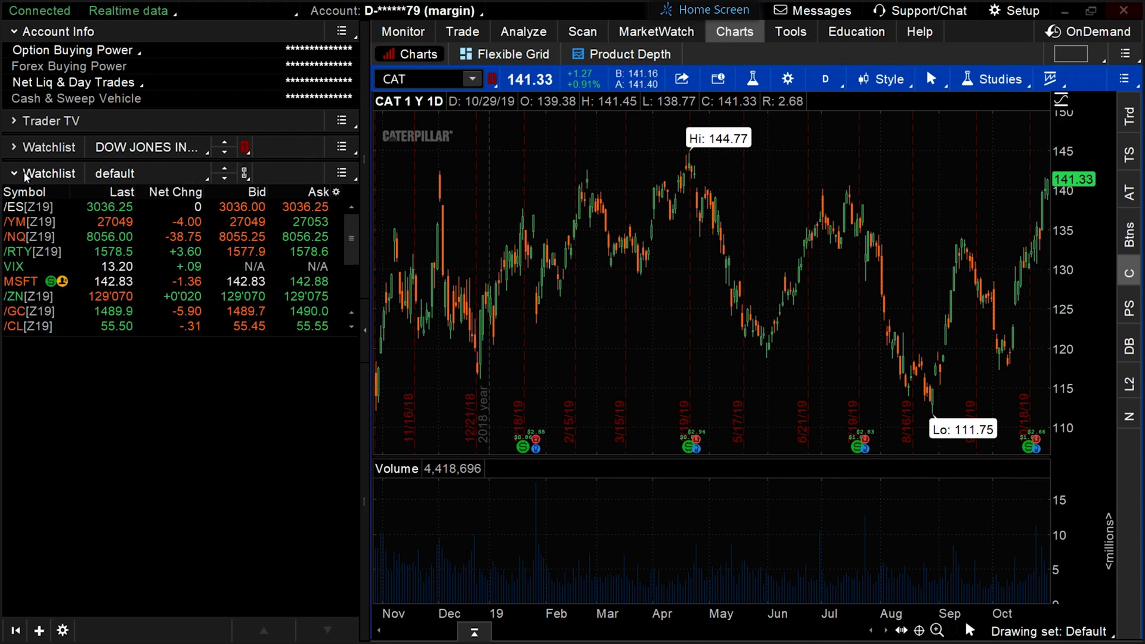
# Step: Set the new watchlist to Personal > default, collapse it, and reopen the gadget picker
pyautogui.click(110, 176)
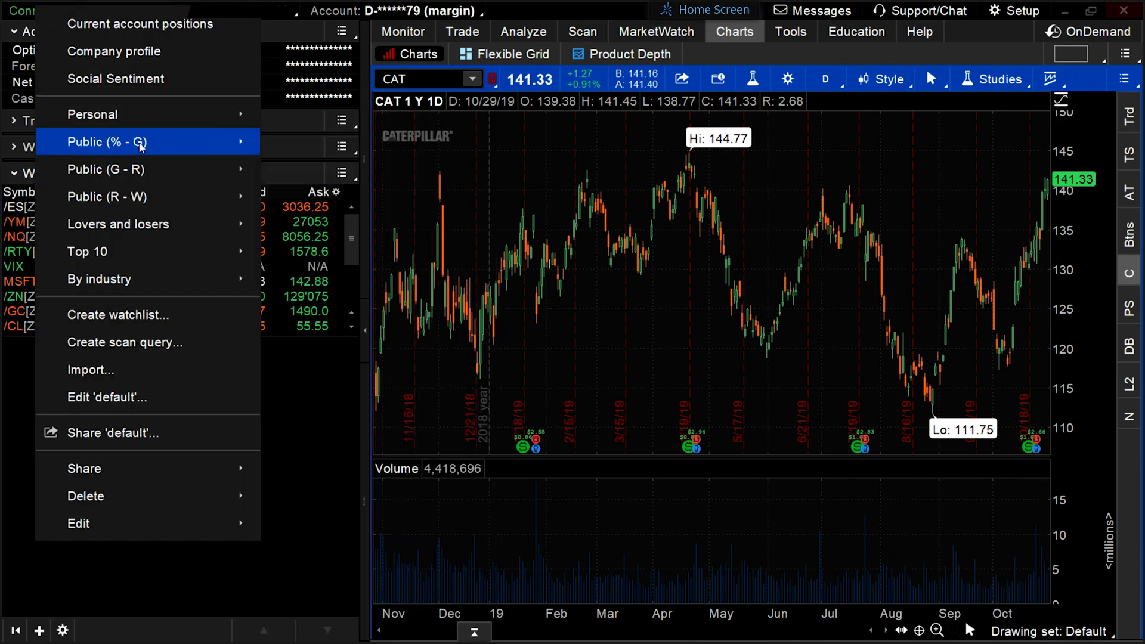
pyautogui.moveTo(92, 115)
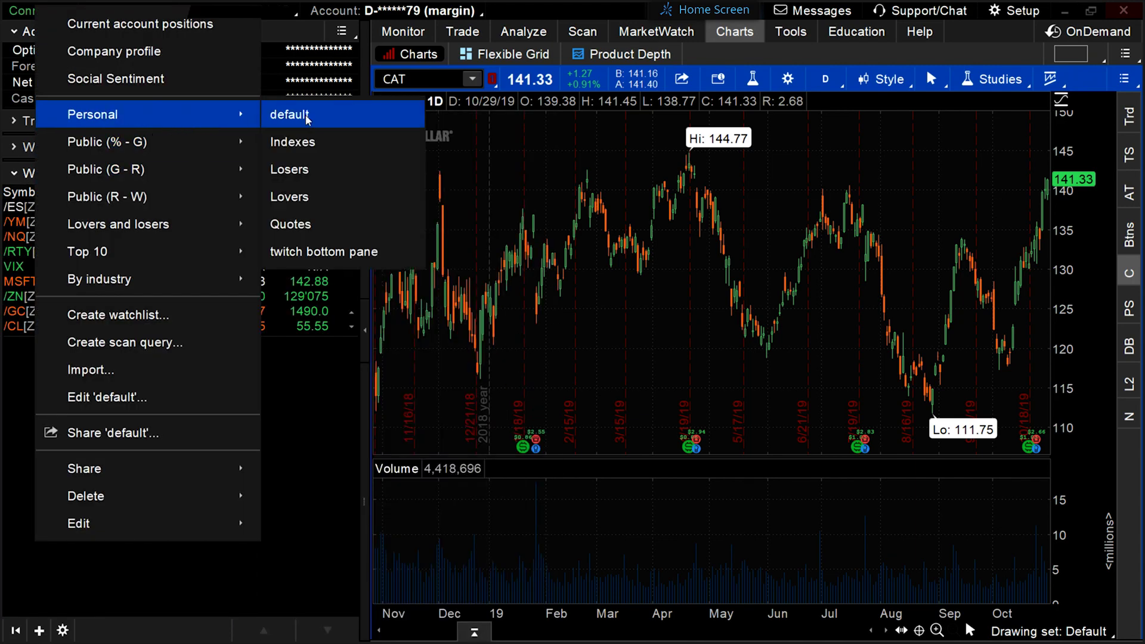
pyautogui.click(314, 119)
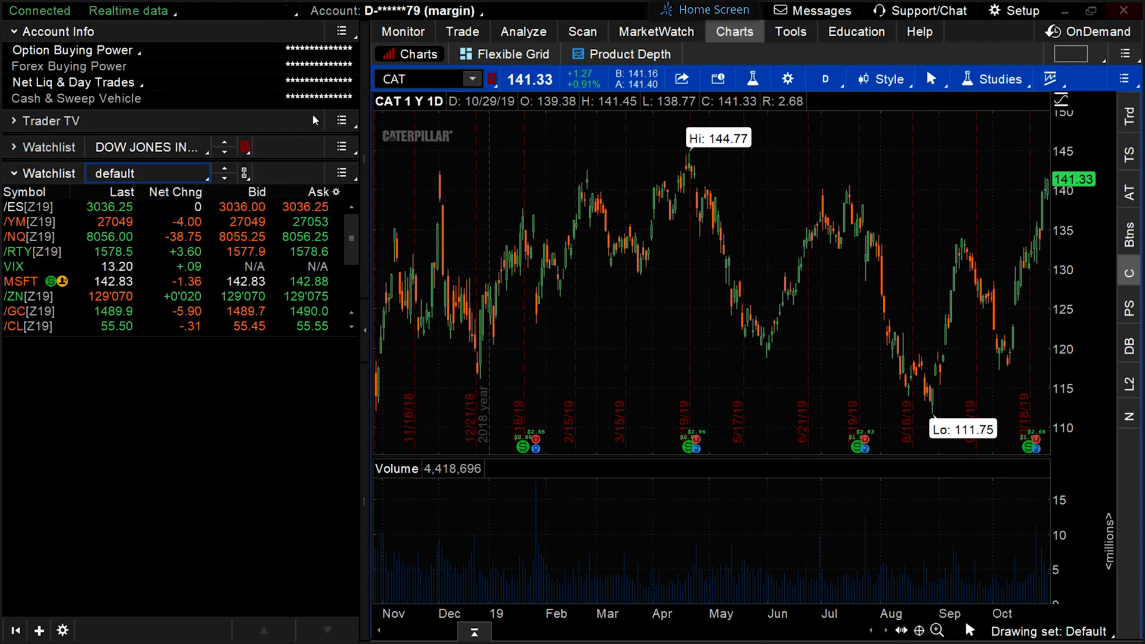
pyautogui.click(37, 174)
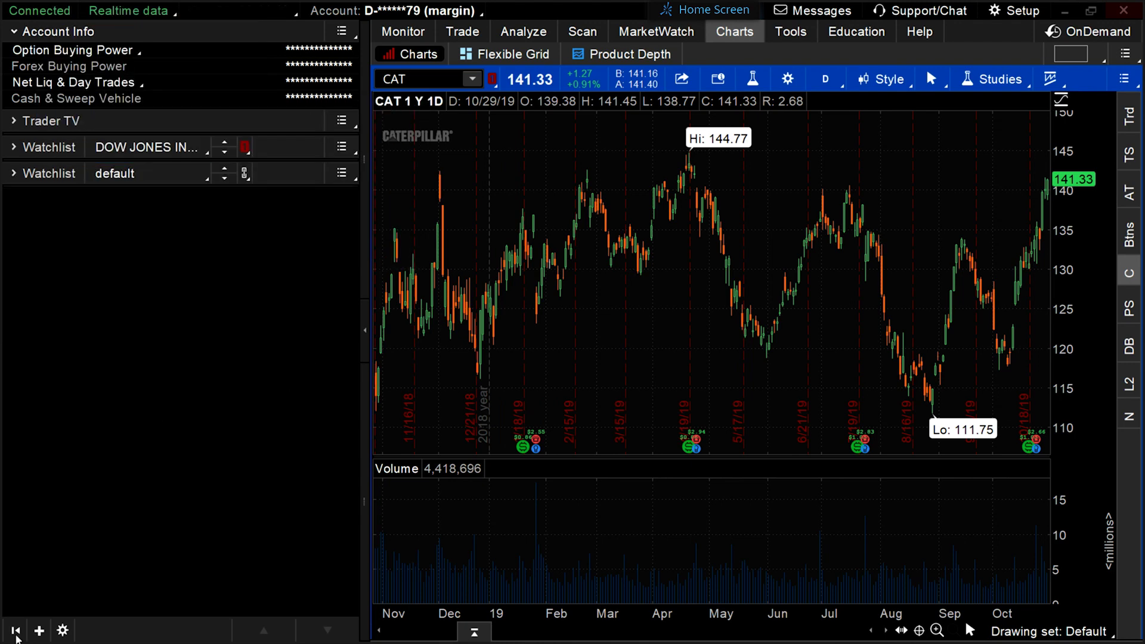
pyautogui.click(40, 630)
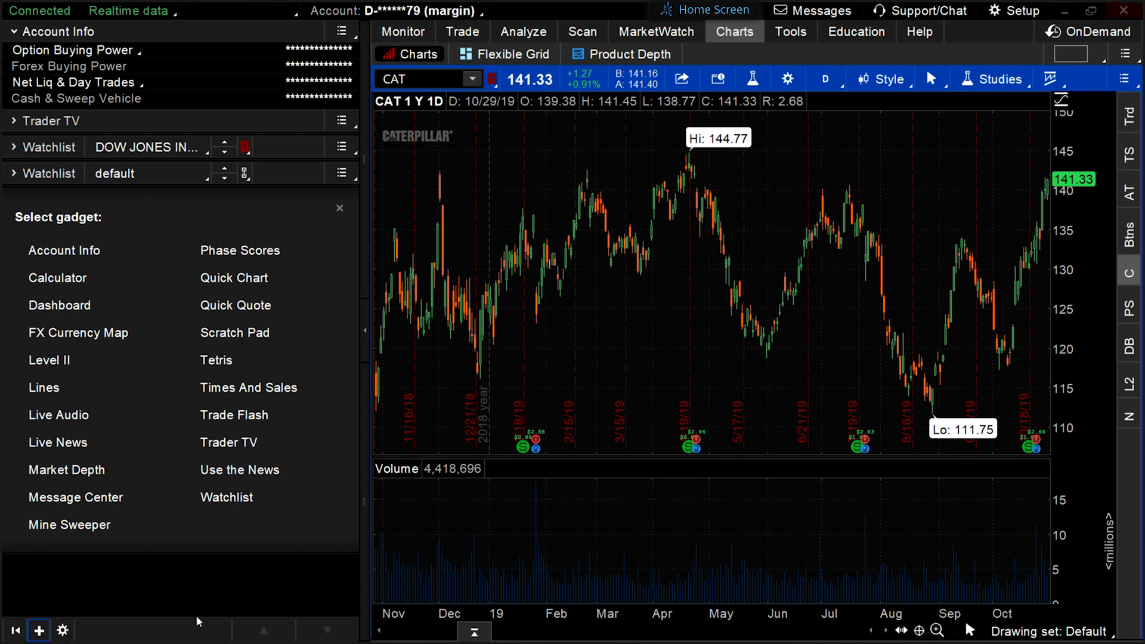
# Step: Add a Level II gadget and link it to the red group with the chart and watchlist
pyautogui.click(51, 362)
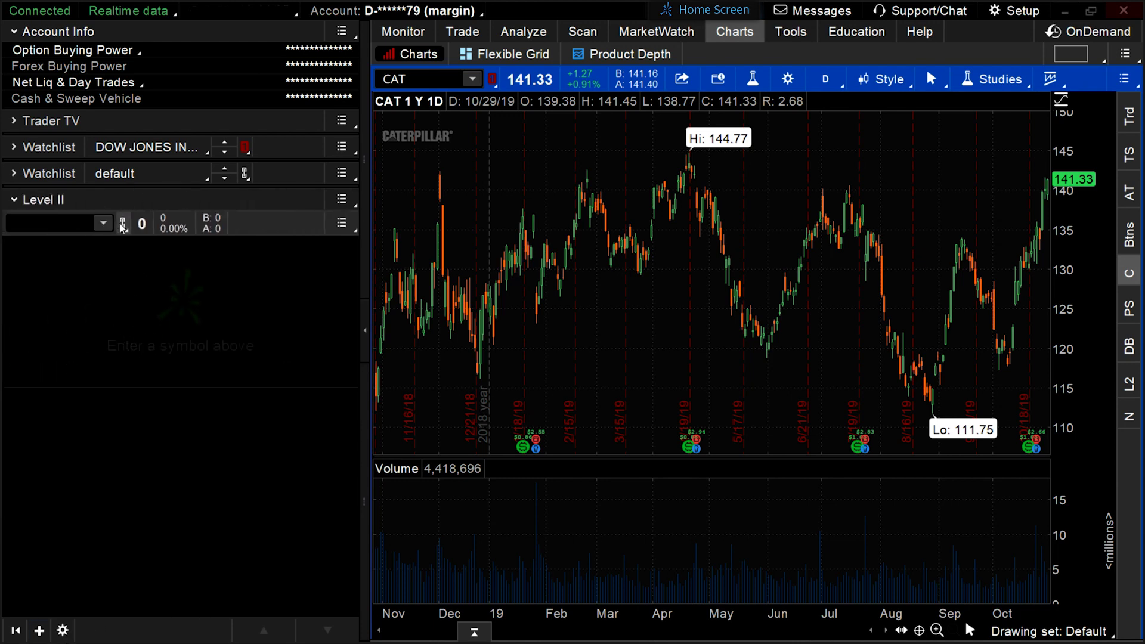
pyautogui.click(123, 224)
pyautogui.click(106, 285)
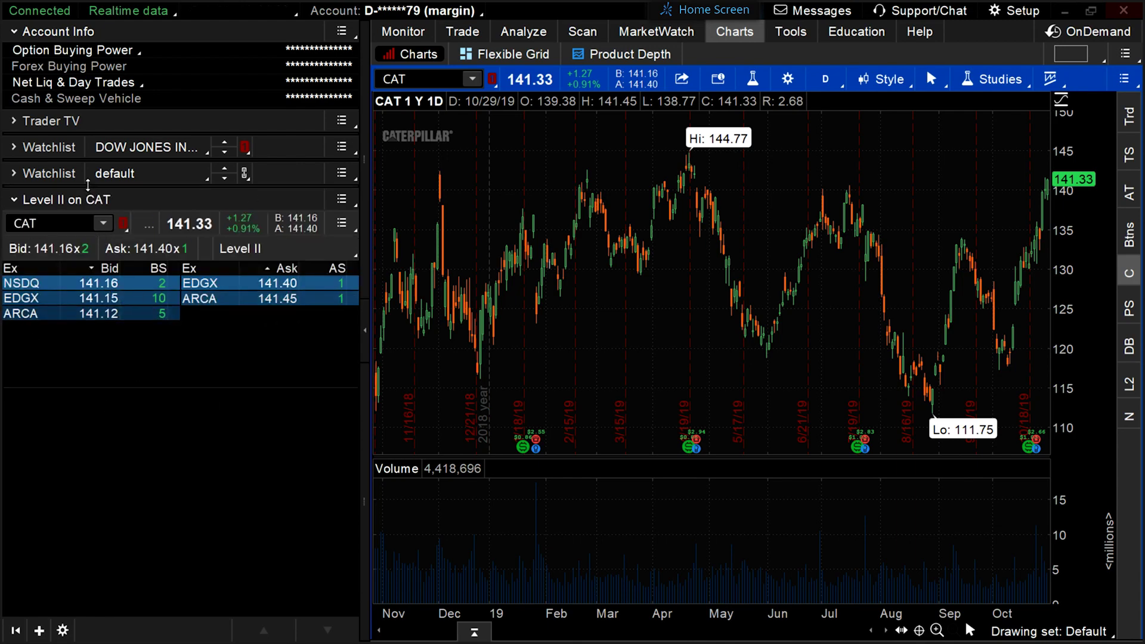
# Step: Expand the Dow Jones watchlist and select CSCO then GS to drive the chart and Level II
pyautogui.click(39, 148)
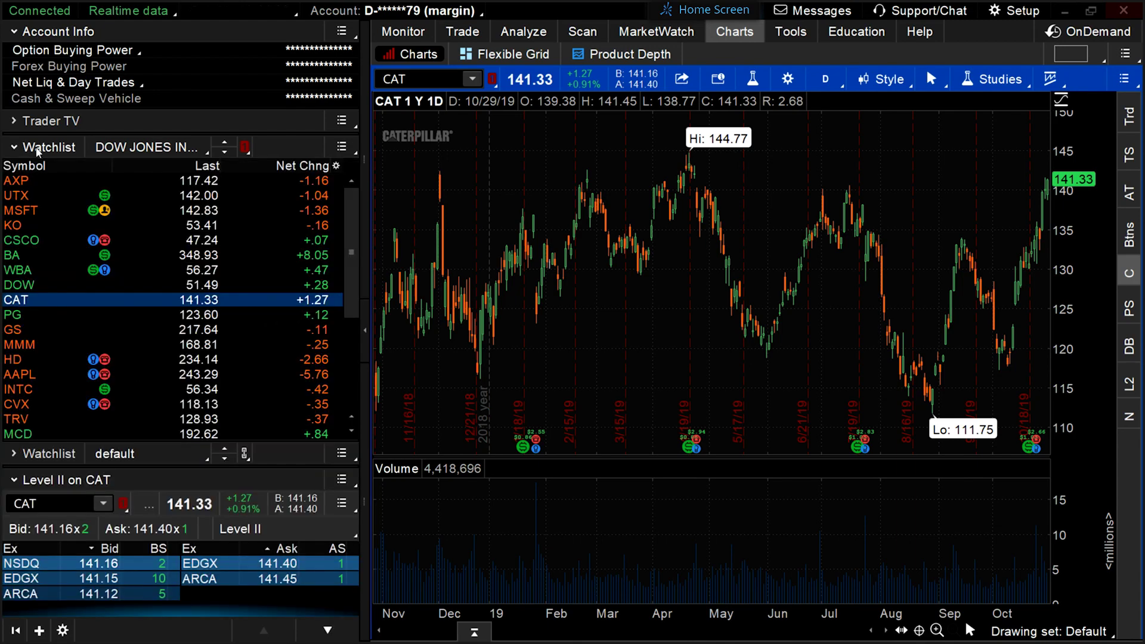
pyautogui.click(37, 239)
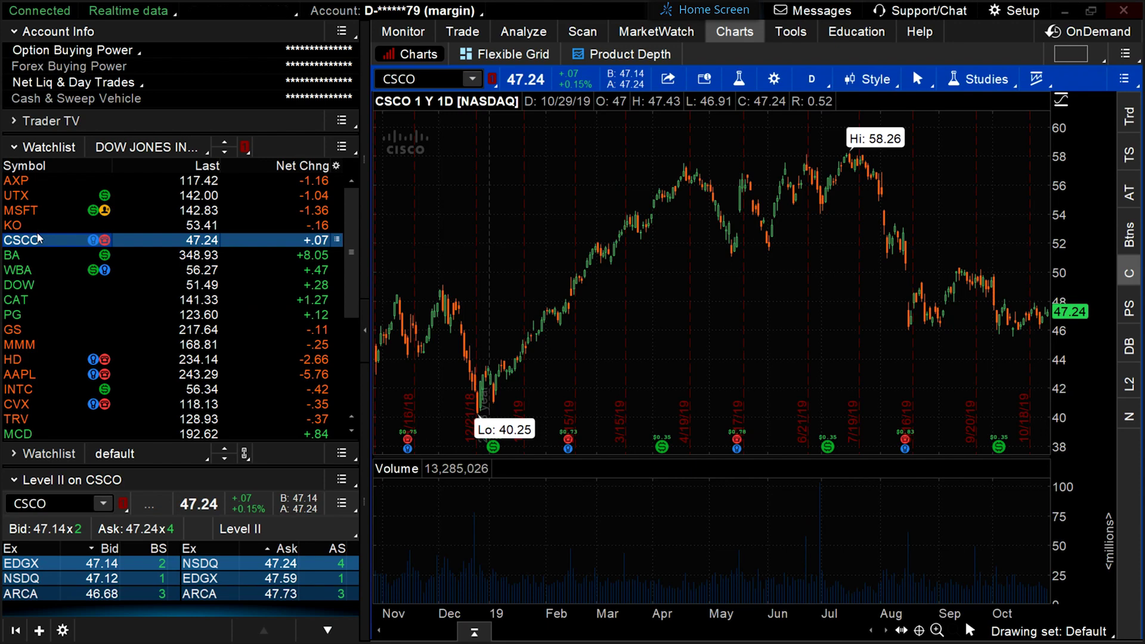
pyautogui.click(38, 330)
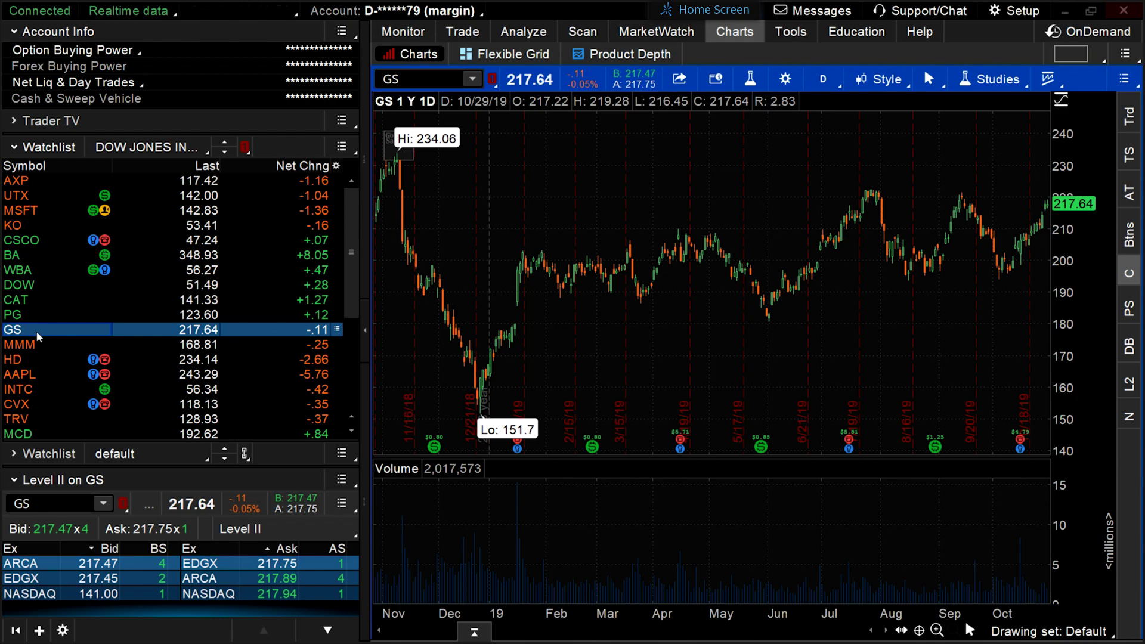
pyautogui.click(362, 334)
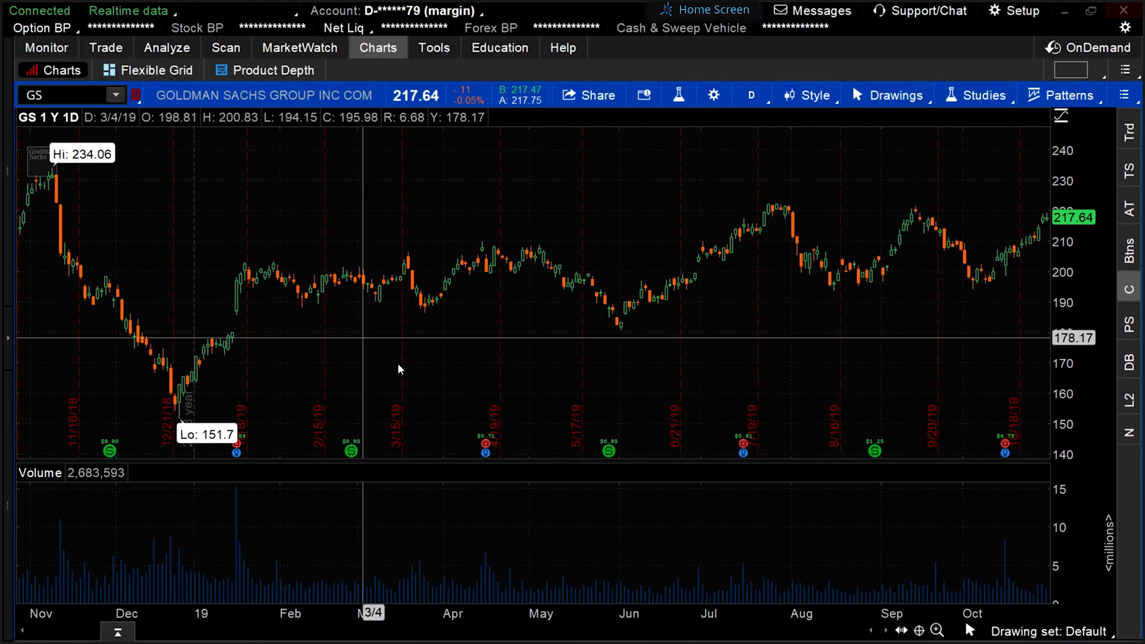
pyautogui.click(9, 338)
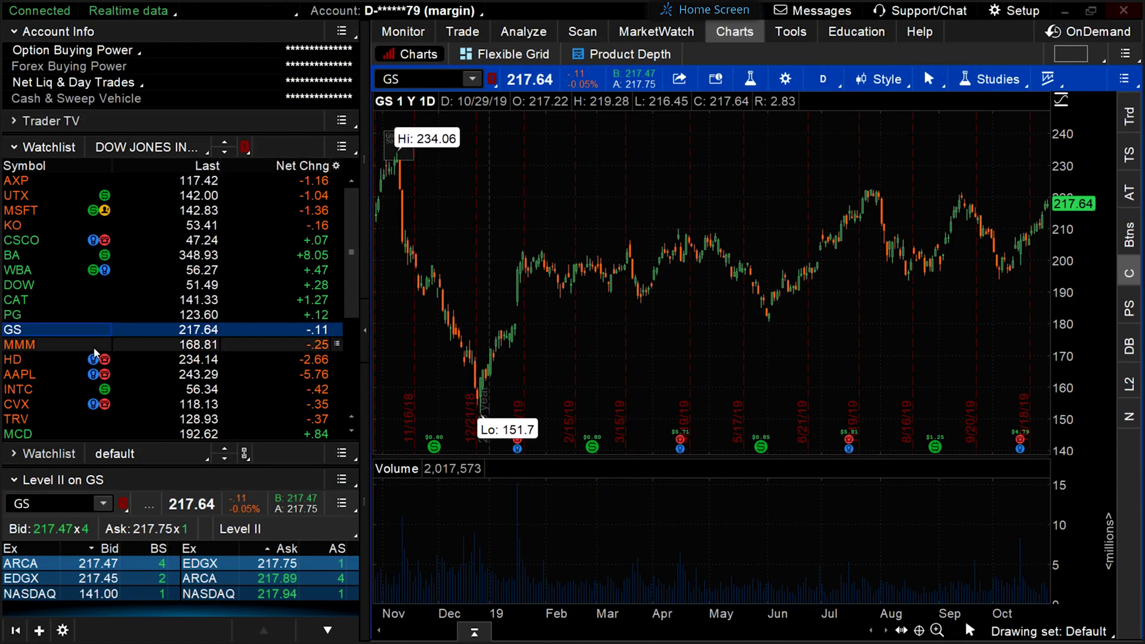